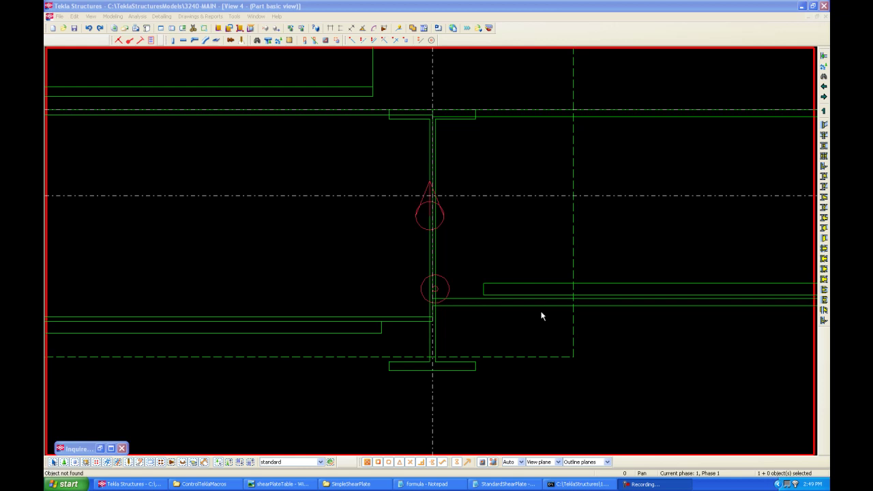
# Step: Apply the Shear plate simple connection with the I-beam as main part and the secondary beam as secondary
pyautogui.click(823, 177)
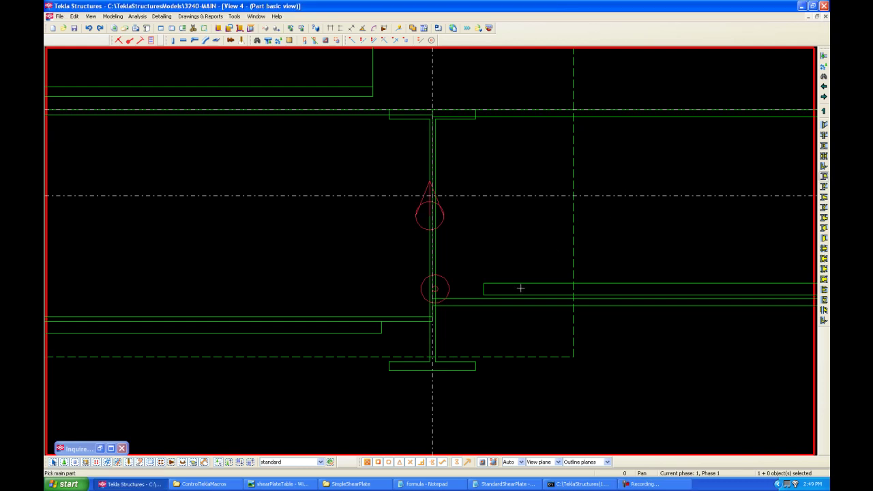
pyautogui.click(455, 365)
pyautogui.click(474, 301)
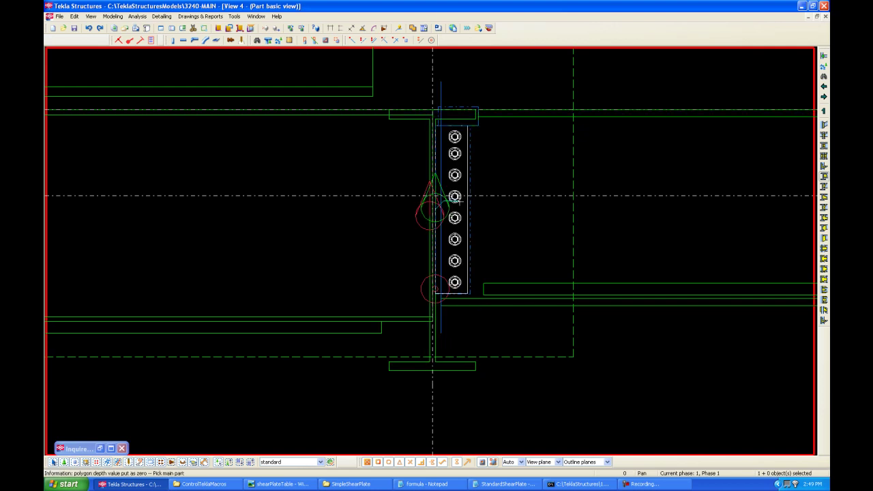
pyautogui.click(277, 484)
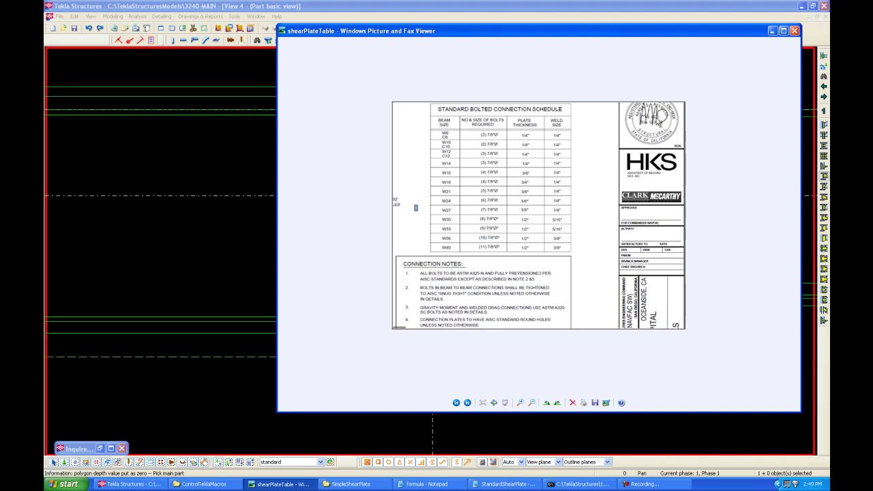
pyautogui.click(772, 31)
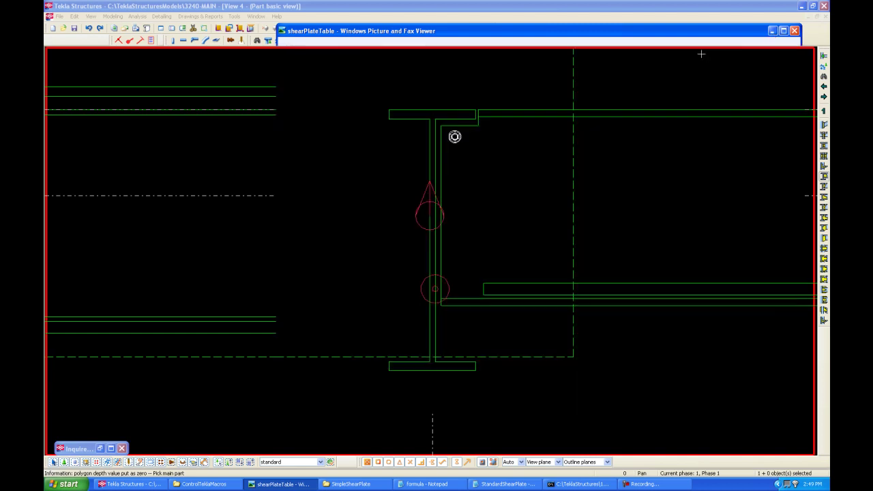
pyautogui.rightClick(497, 159)
pyautogui.click(504, 163)
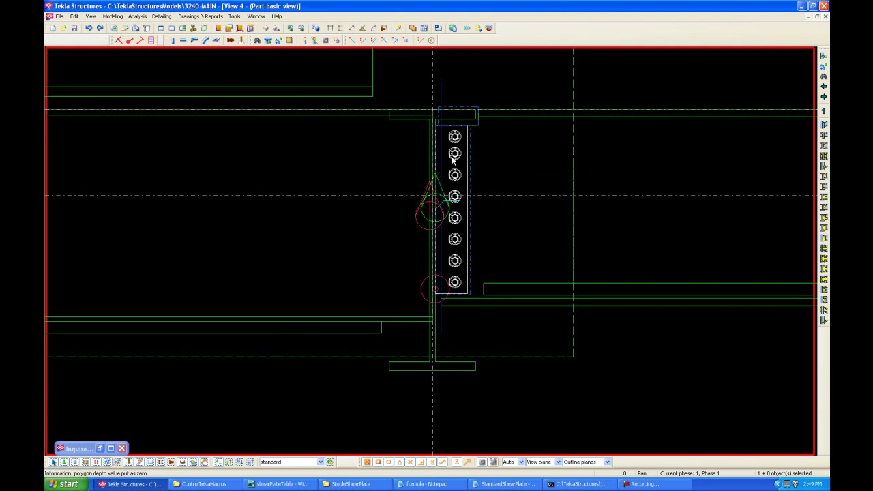
pyautogui.rightClick(452, 157)
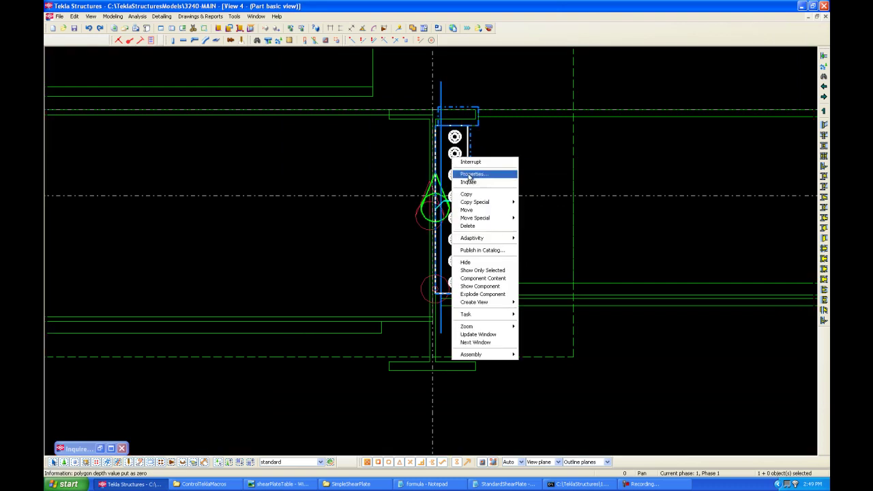
pyautogui.click(468, 176)
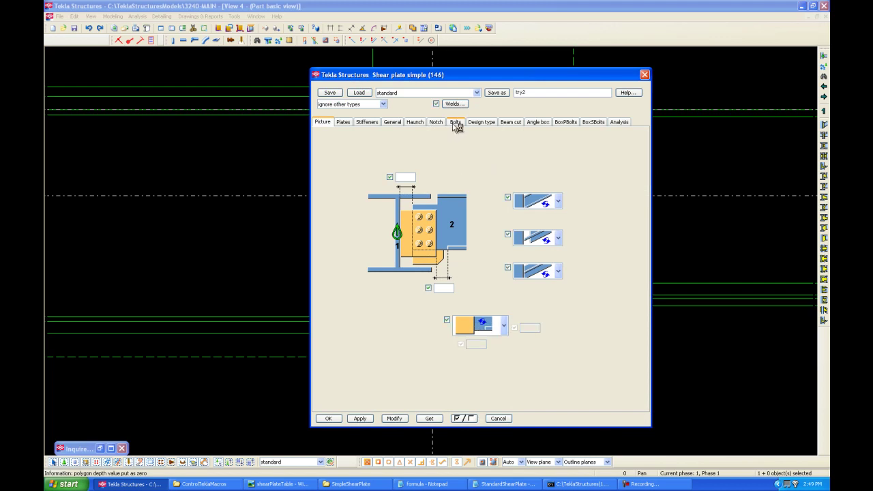
pyautogui.click(454, 124)
pyautogui.click(344, 122)
pyautogui.click(454, 124)
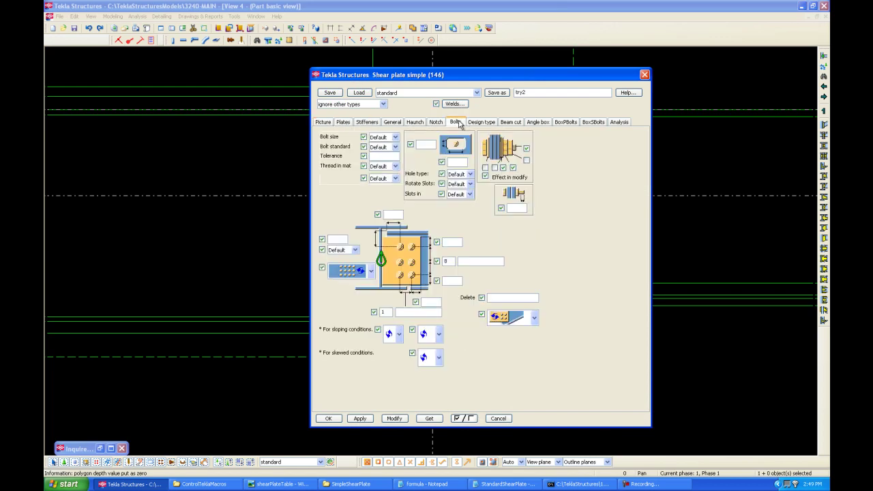
pyautogui.click(644, 75)
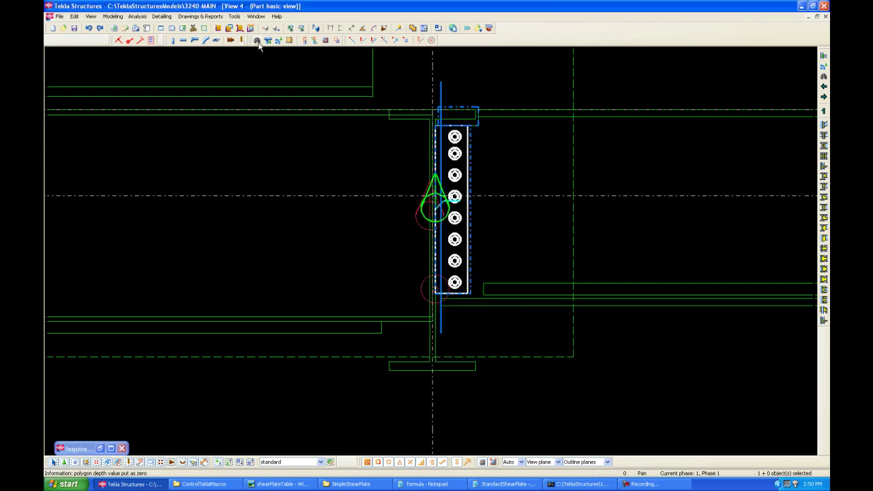
# Step: Launch the Connection Application macro and switch to its Conn. Builder functions
pyautogui.click(151, 40)
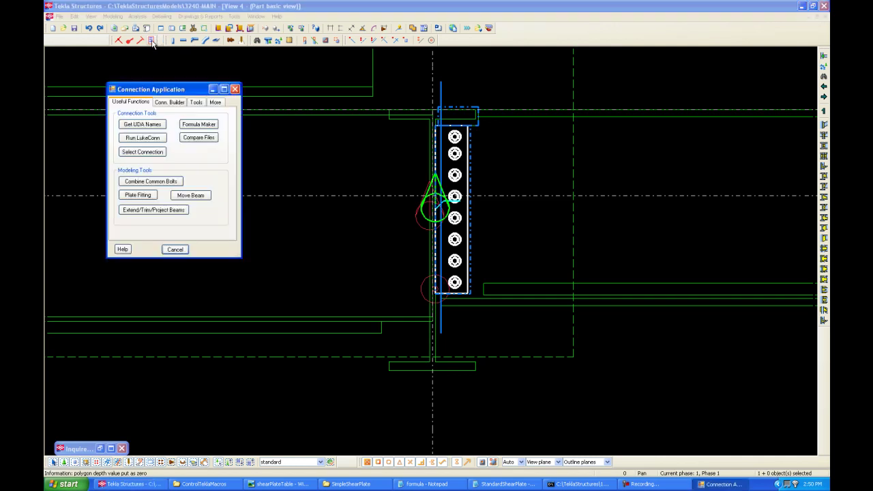
pyautogui.moveTo(174, 89); pyautogui.dragTo(697, 44)
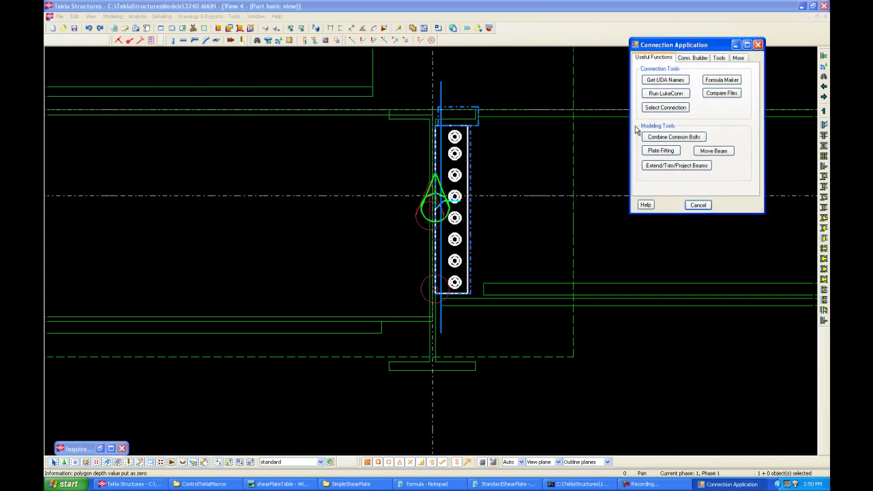
pyautogui.click(692, 58)
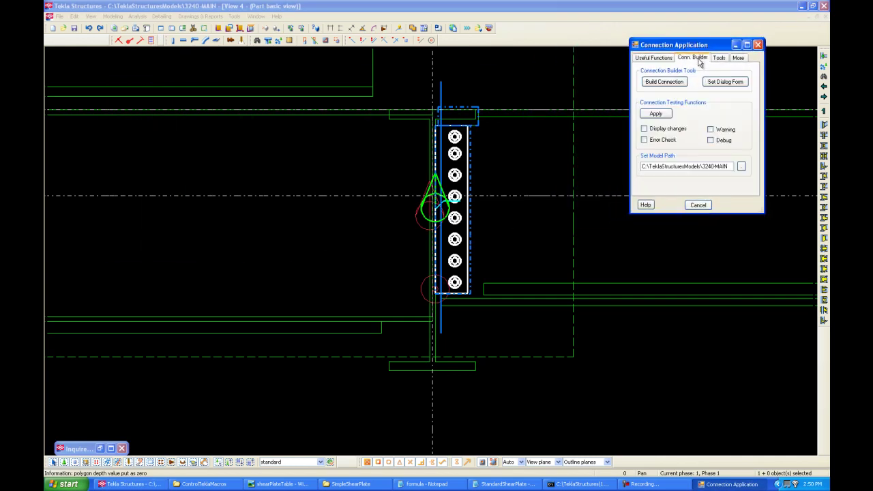
# Step: Build a new connection with the sketch named ShearPlateCtrl and two connection parts
pyautogui.click(674, 87)
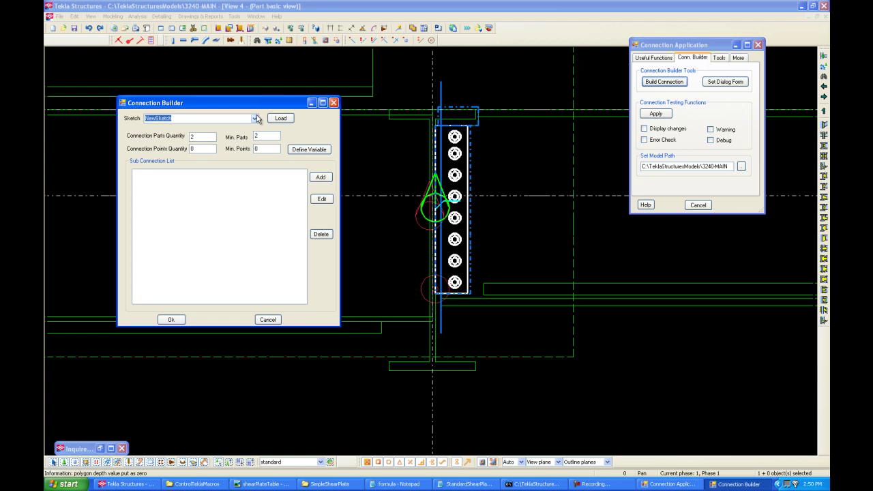
pyautogui.write('ShearPlateCtrl')
pyautogui.click(279, 119)
pyautogui.moveTo(204, 136); pyautogui.dragTo(170, 140)
pyautogui.moveTo(262, 135); pyautogui.dragTo(252, 136)
# Step: Add a TSmacro sub-connection to the connection
pyautogui.click(326, 180)
pyautogui.click(234, 134)
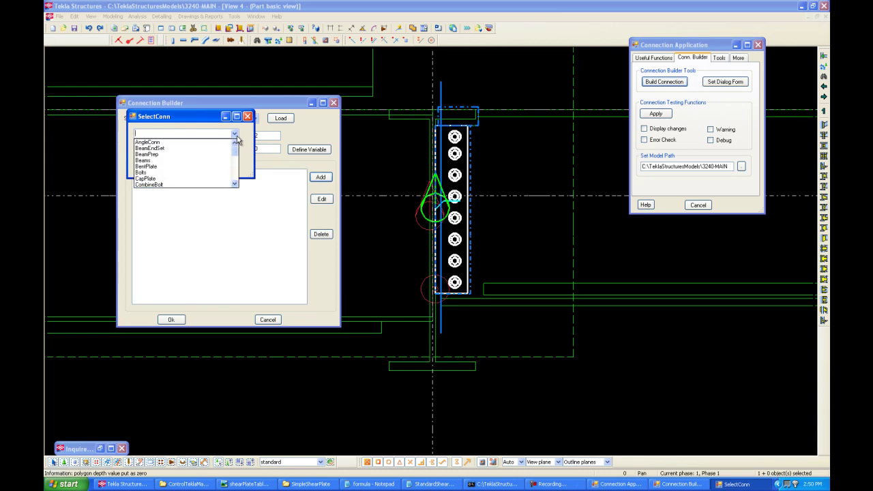
pyautogui.click(235, 173)
pyautogui.click(235, 176)
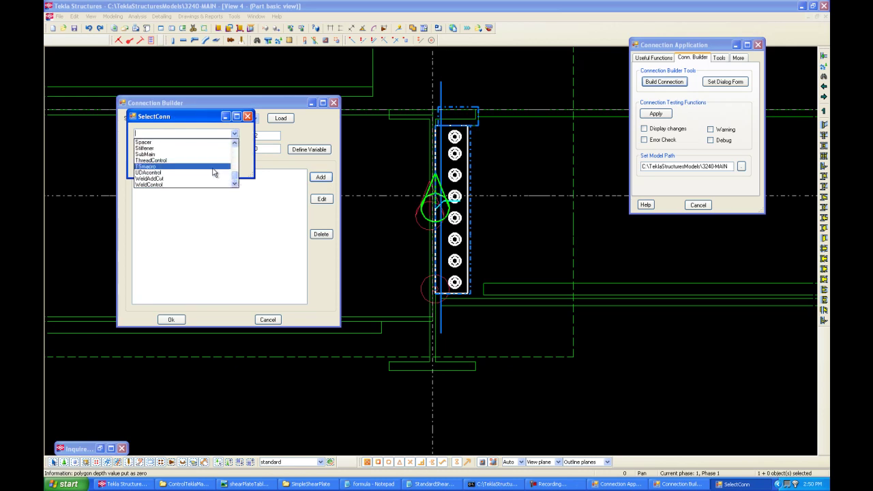
pyautogui.click(214, 171)
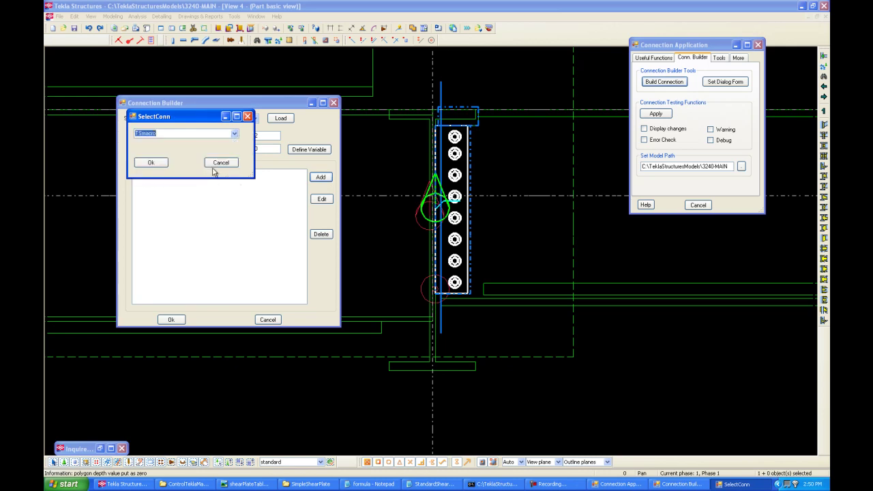
pyautogui.click(152, 164)
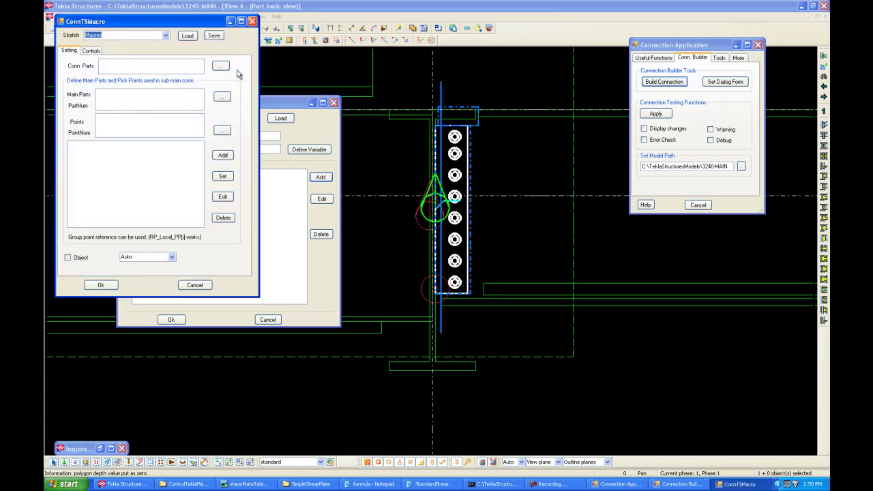
# Step: Save the macro sketch as ShearPlateCtrl and dismiss the missing-parts warning
pyautogui.click(165, 35)
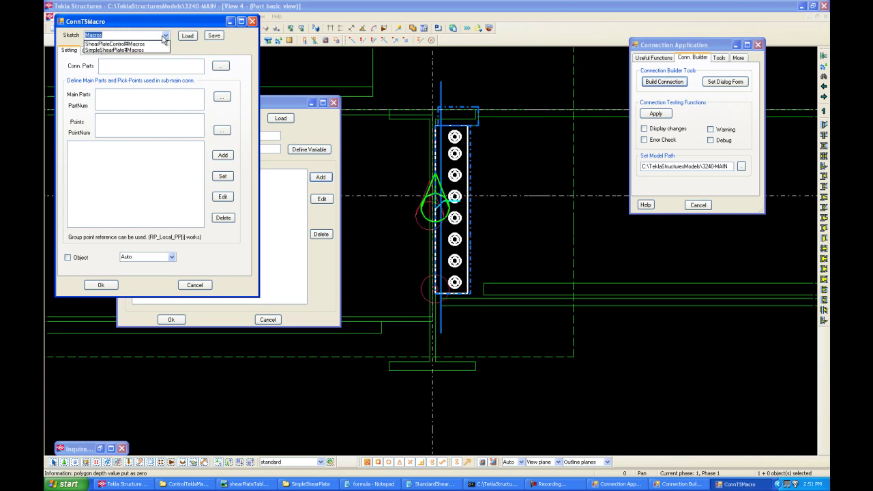
pyautogui.write('ShearPlateCtrl')
pyautogui.click(213, 36)
pyautogui.click(213, 36)
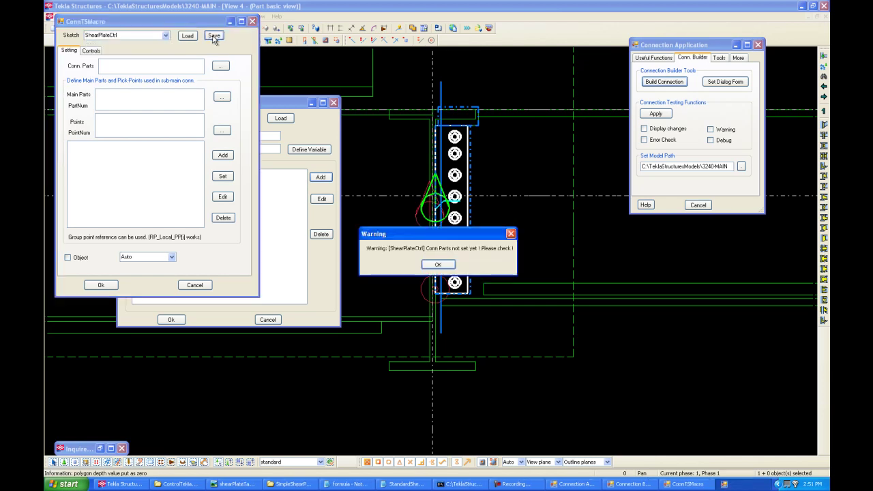
pyautogui.click(437, 264)
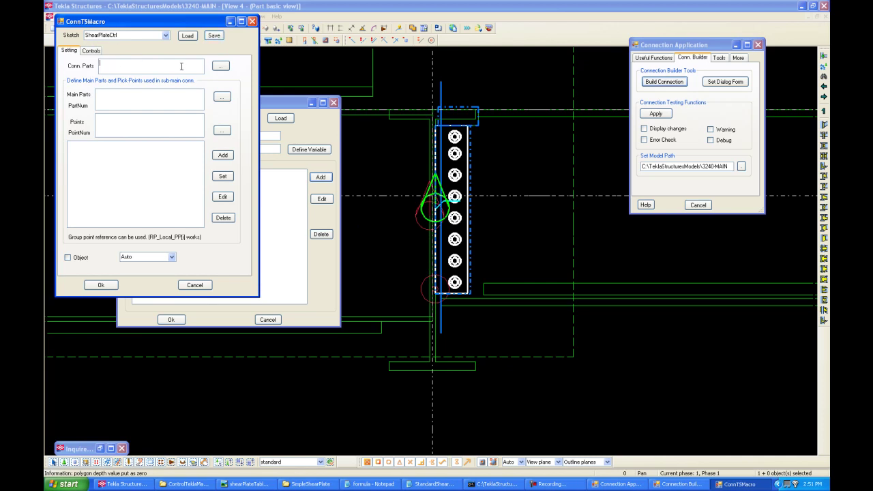
# Step: Set the sub-connection's connection parts to Main-0 and Main-1
pyautogui.click(221, 66)
pyautogui.click(85, 51)
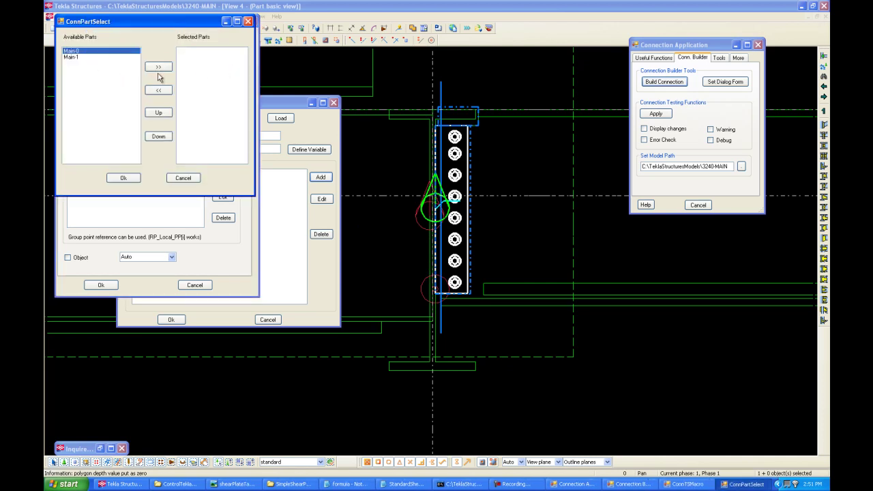
pyautogui.click(158, 67)
pyautogui.click(102, 53)
pyautogui.click(158, 67)
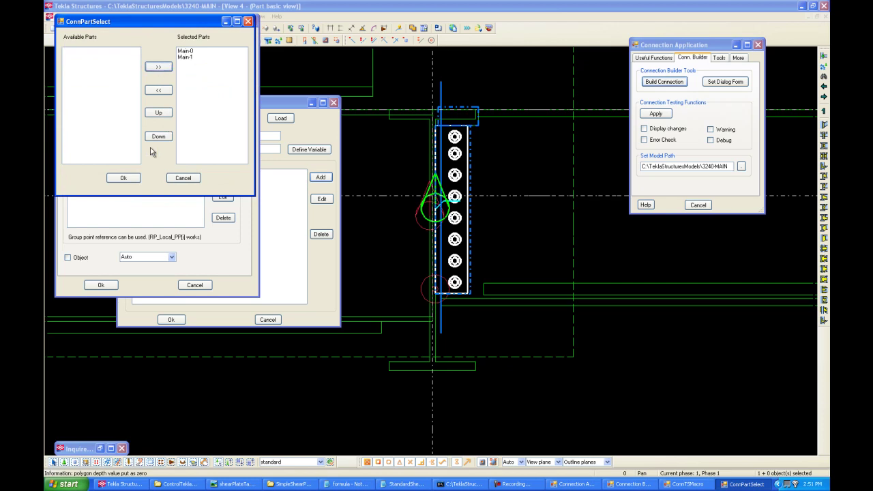
pyautogui.click(123, 177)
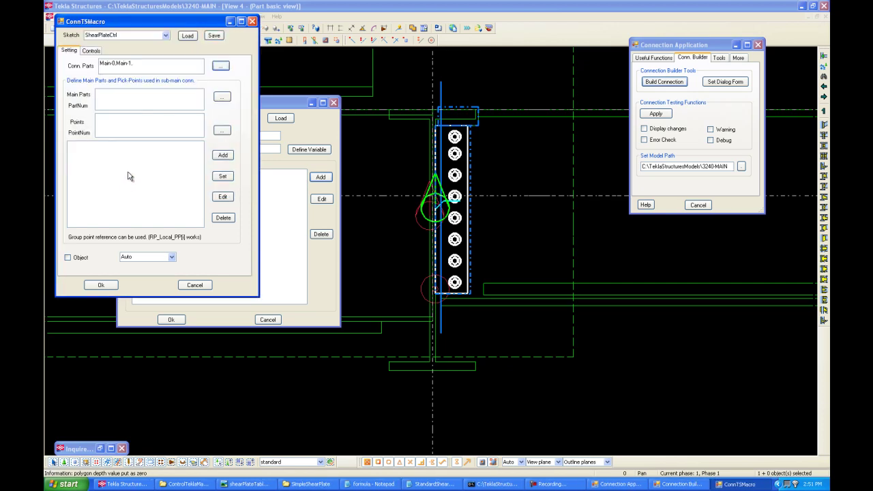
# Step: Set the sub-connection's main parts to Main-0 and Main-1
pyautogui.click(132, 103)
pyautogui.click(222, 96)
pyautogui.click(102, 65)
pyautogui.click(168, 81)
pyautogui.click(111, 64)
pyautogui.click(168, 82)
pyautogui.click(128, 192)
pyautogui.click(92, 50)
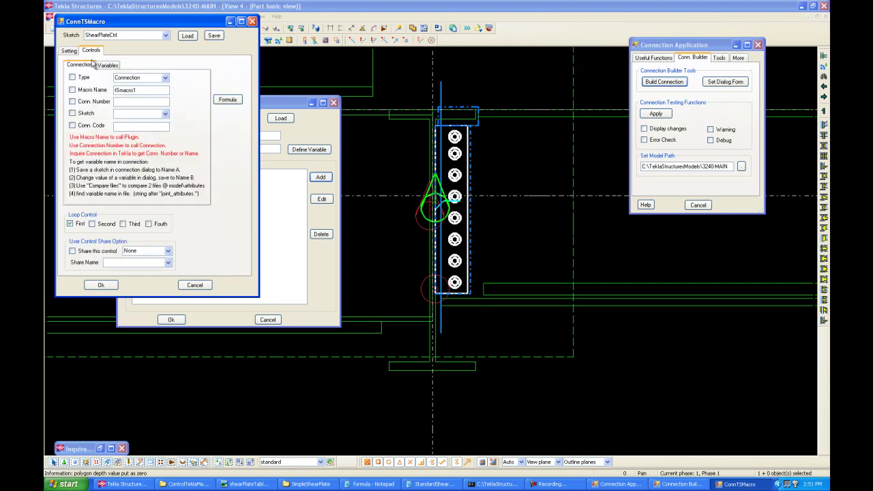
pyautogui.click(165, 77)
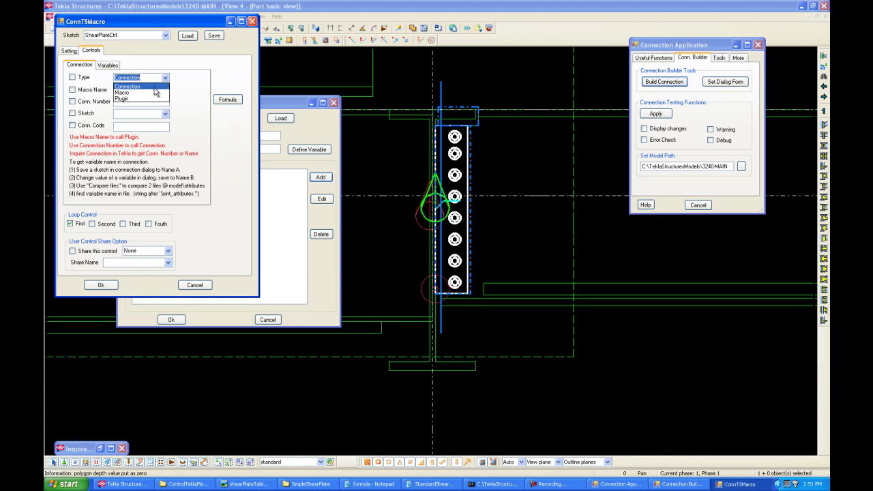
pyautogui.click(151, 86)
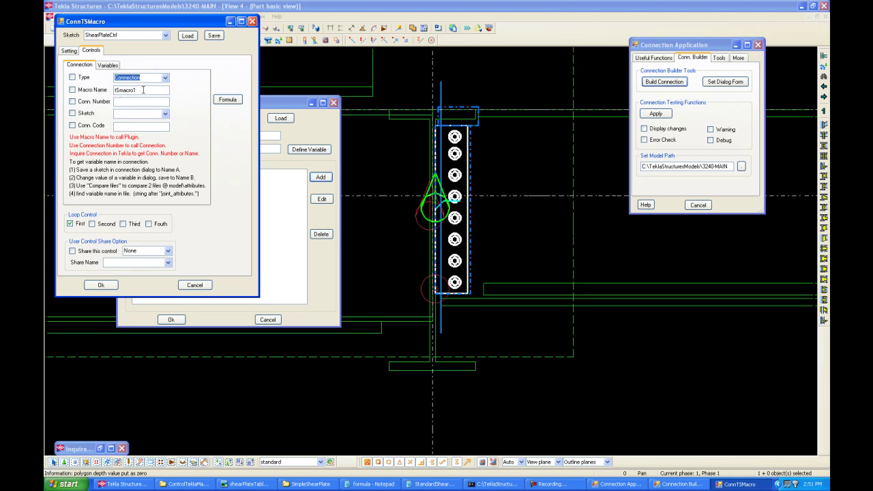
pyautogui.click(128, 101)
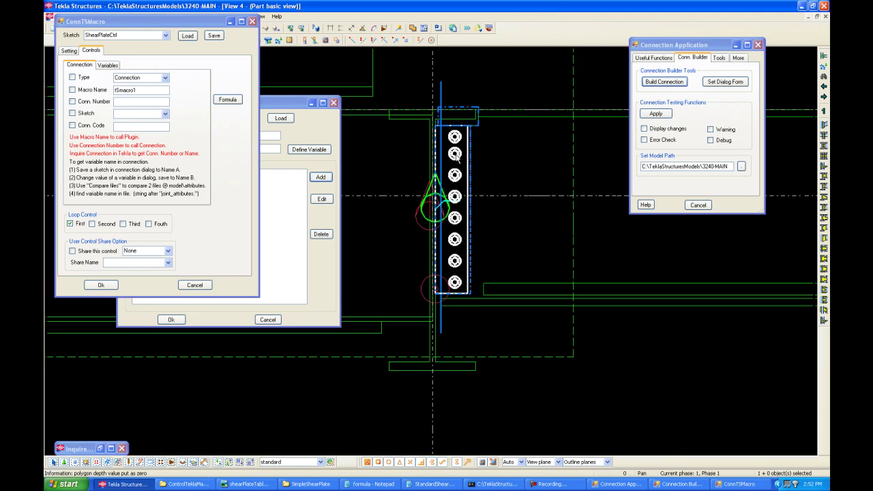
# Step: Inquire the shear plate connection to read its connection number, 146
pyautogui.rightClick(458, 159)
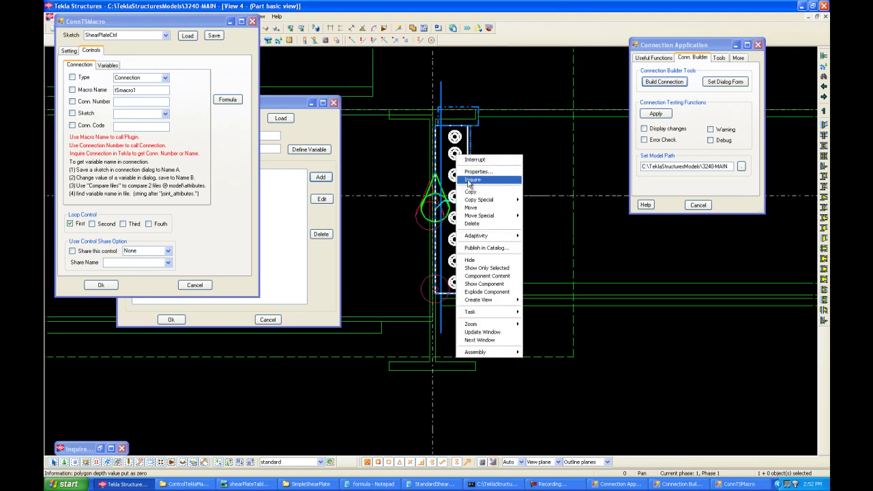
pyautogui.click(472, 180)
pyautogui.moveTo(476, 109); pyautogui.dragTo(487, 109)
# Step: Set connection number 146 with the standard sketch settings and confirm the TSmacro sub-connection
pyautogui.click(126, 101)
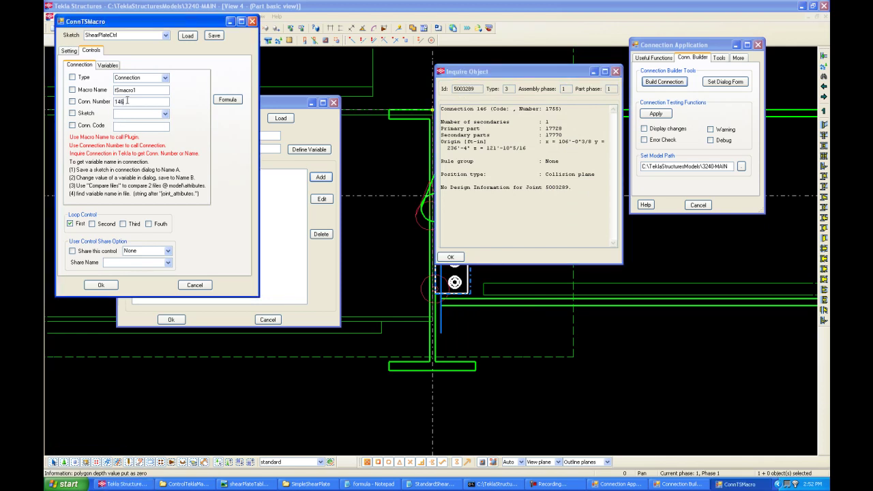
pyautogui.click(165, 113)
pyautogui.moveTo(165, 140); pyautogui.dragTo(165, 149)
pyautogui.click(125, 152)
pyautogui.click(107, 64)
pyautogui.click(86, 66)
pyautogui.click(104, 290)
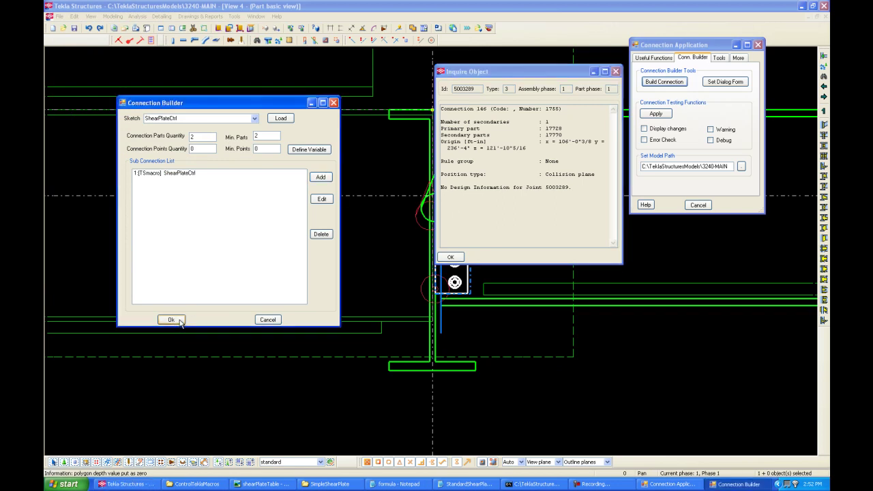
# Step: Rebuild the connection from the saved ShearPlateCtrl sketch and reopen its TSmacro sub-connection for editing
pyautogui.click(181, 321)
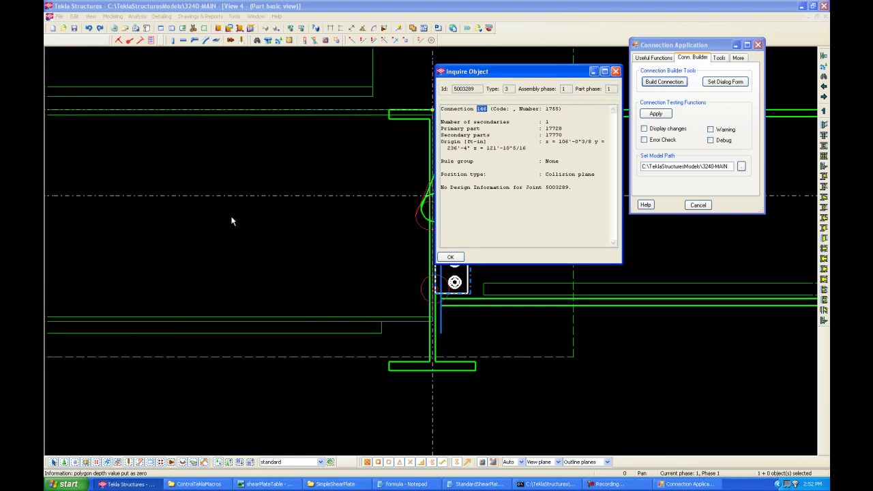
pyautogui.click(661, 83)
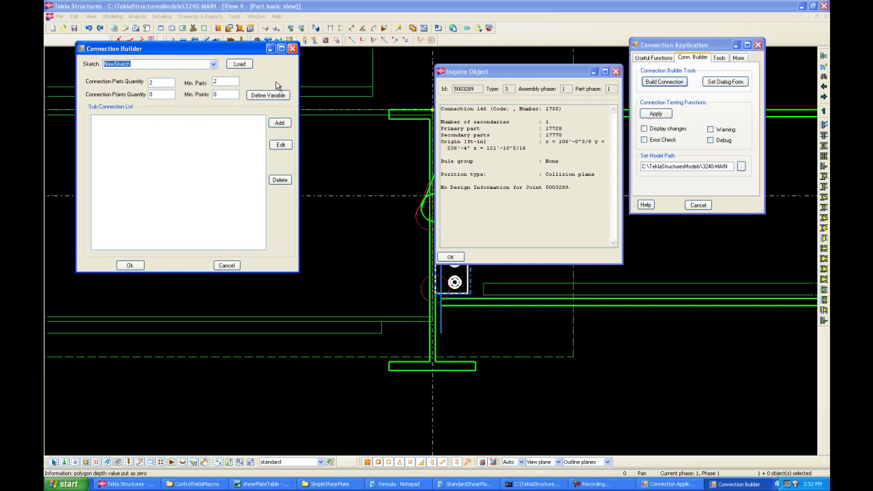
pyautogui.click(213, 65)
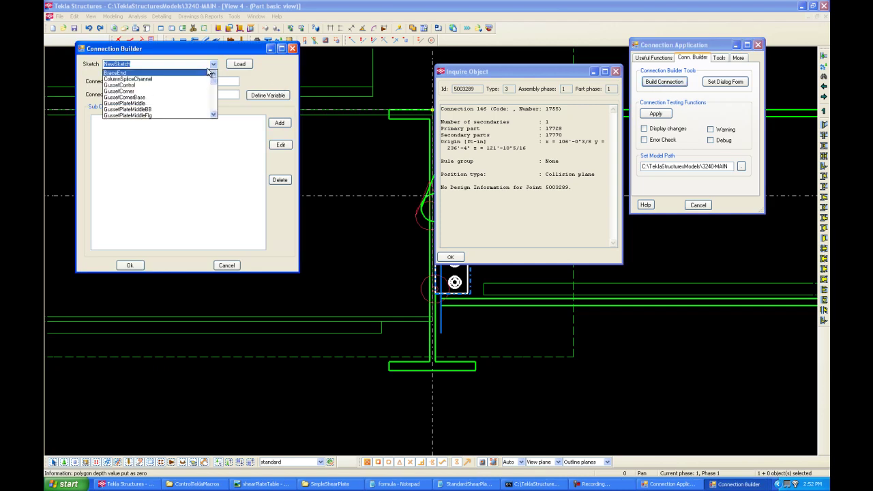
pyautogui.write('shea')
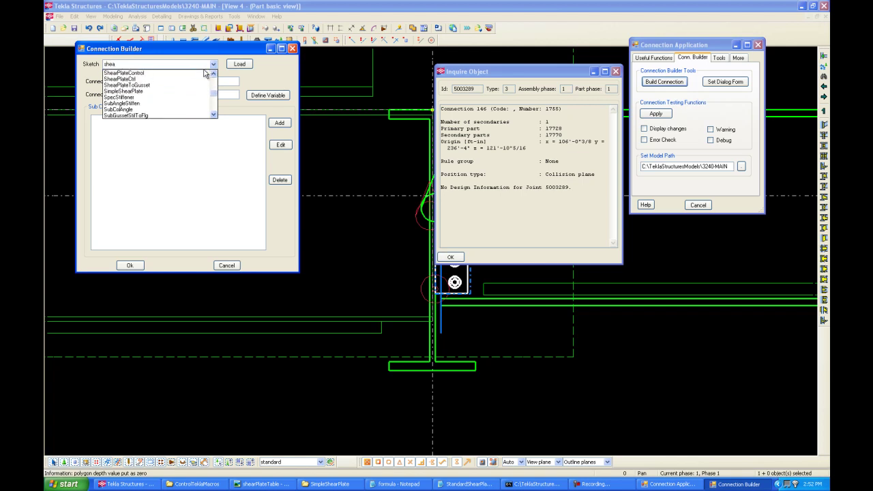
pyautogui.click(126, 78)
pyautogui.click(240, 65)
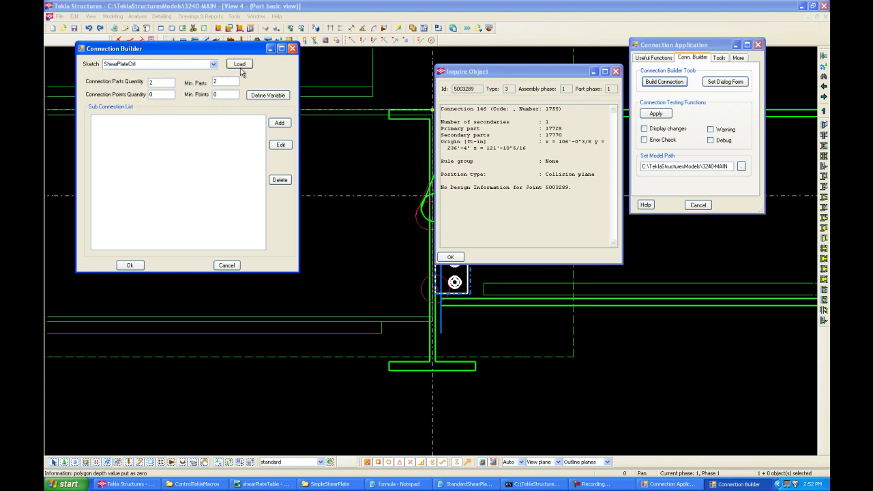
pyautogui.click(154, 119)
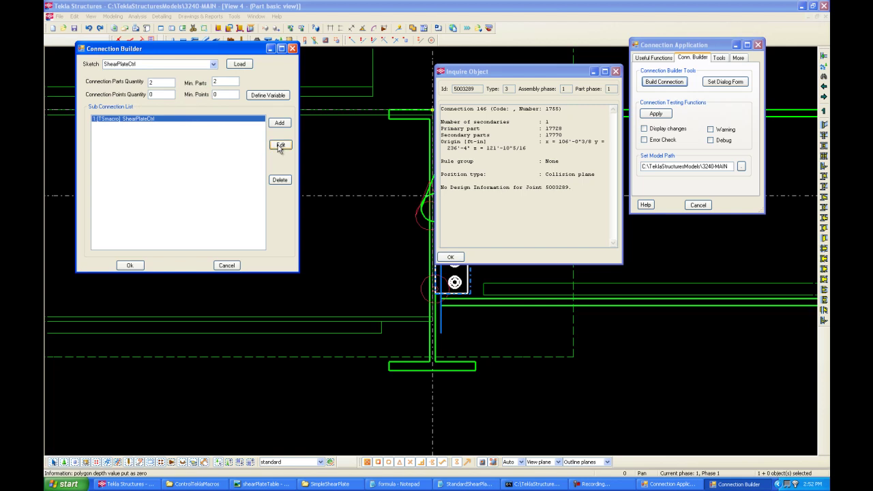
pyautogui.click(280, 146)
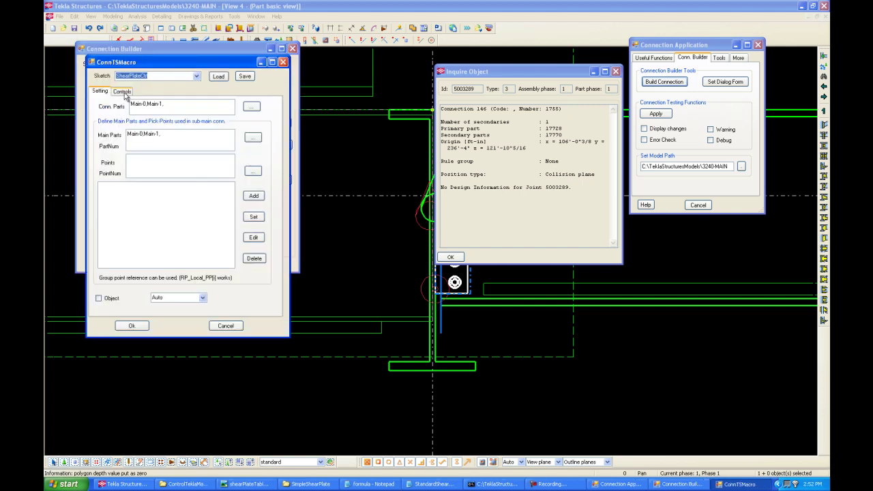
# Step: Show the sub-connection's Controls > Variables page and move the inquiry window off the shear plate
pyautogui.click(123, 92)
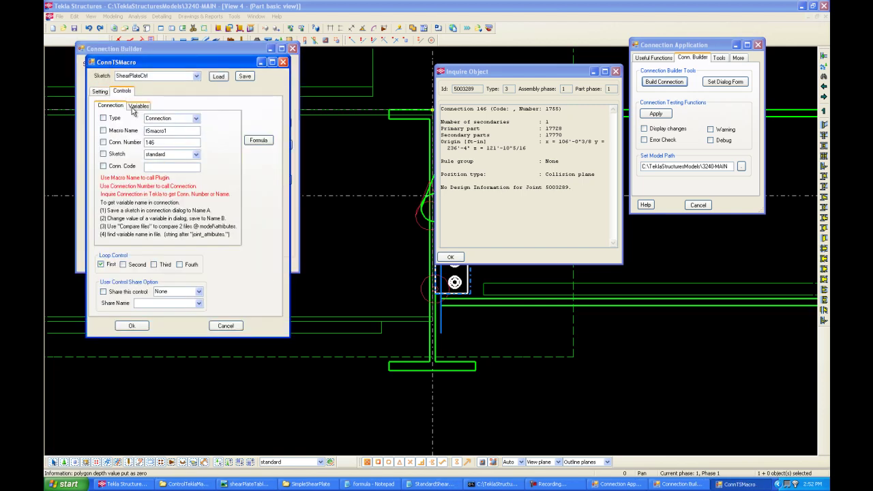
pyautogui.click(135, 107)
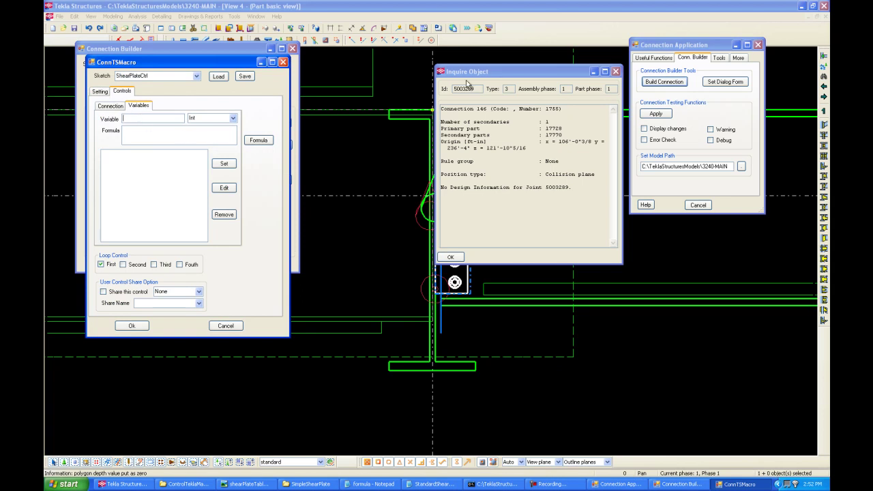
pyautogui.moveTo(499, 70); pyautogui.dragTo(293, 232)
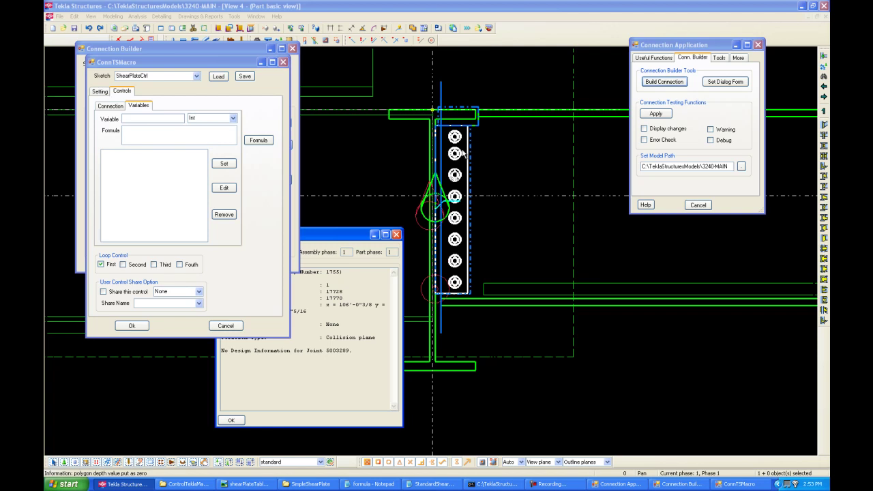
pyautogui.click(144, 117)
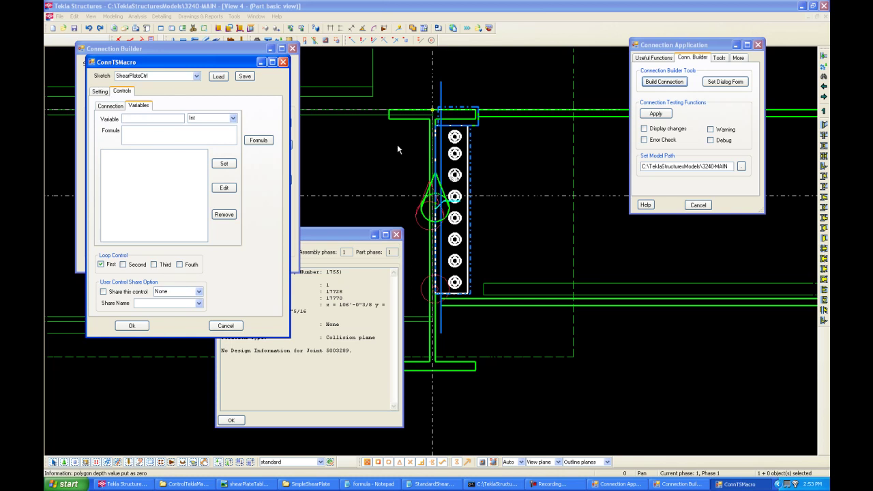
pyautogui.click(492, 154)
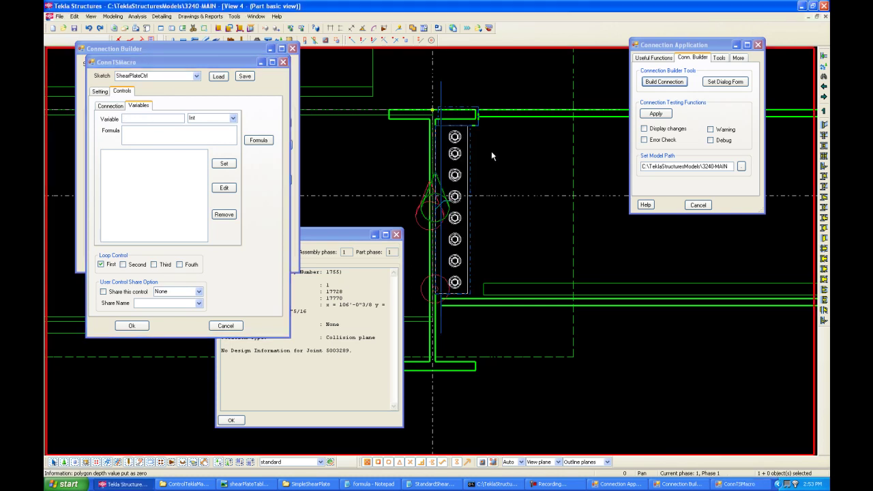
# Step: Save the shear plate's current 8-bolt settings as try1
pyautogui.click(456, 153)
pyautogui.rightClick(456, 153)
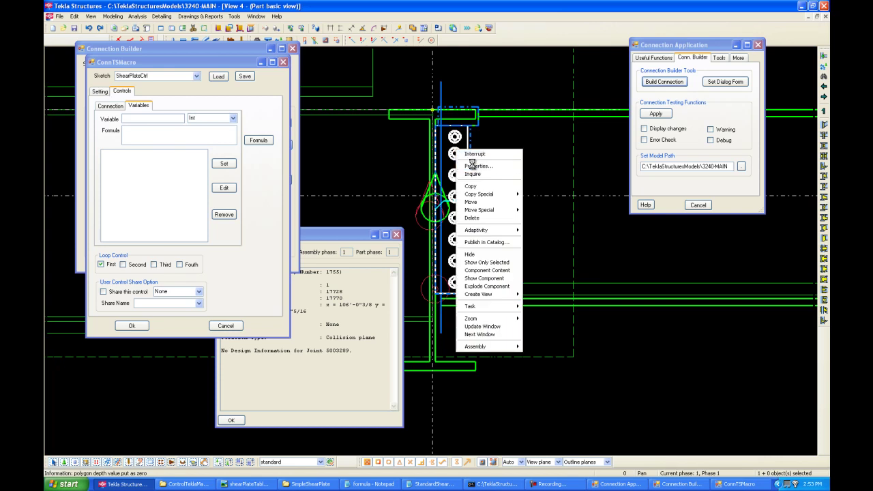
pyautogui.click(472, 165)
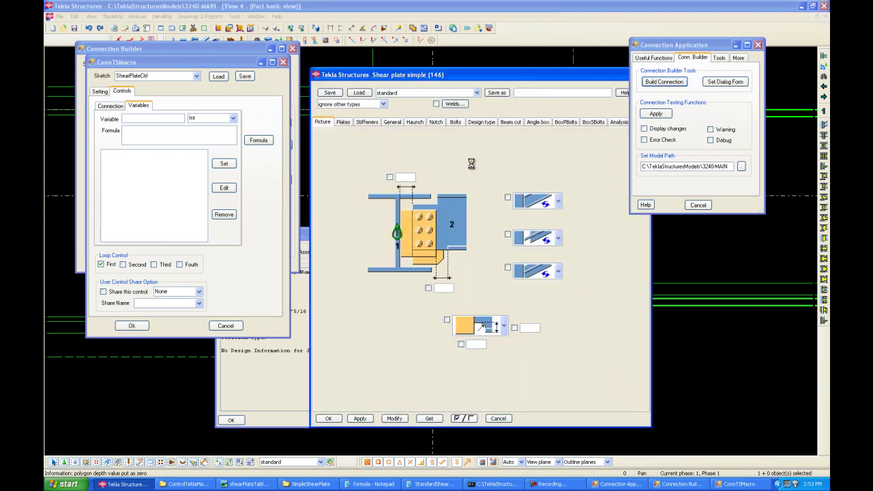
pyautogui.click(456, 122)
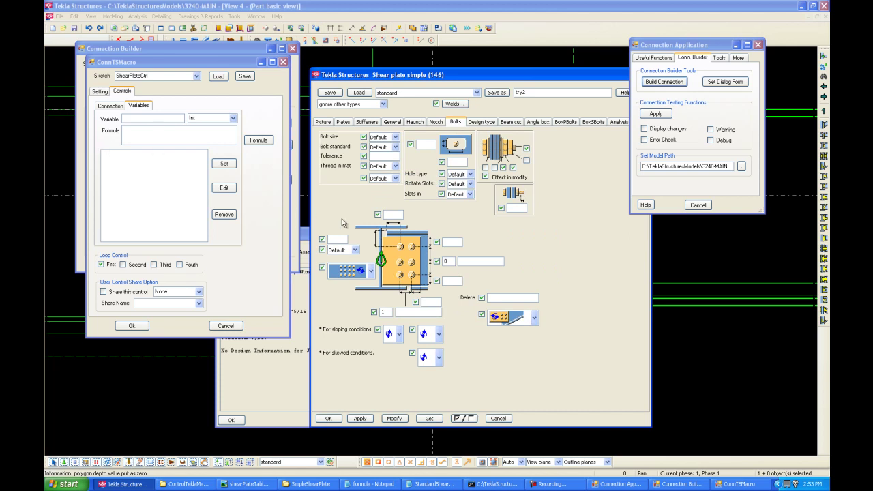
pyautogui.doubleClick(443, 261)
pyautogui.click(528, 94)
pyautogui.click(502, 95)
pyautogui.click(498, 93)
# Step: Change the bolt count to 6, save as try2, and close without applying
pyautogui.write('6')
pyautogui.click(497, 93)
pyautogui.click(607, 77)
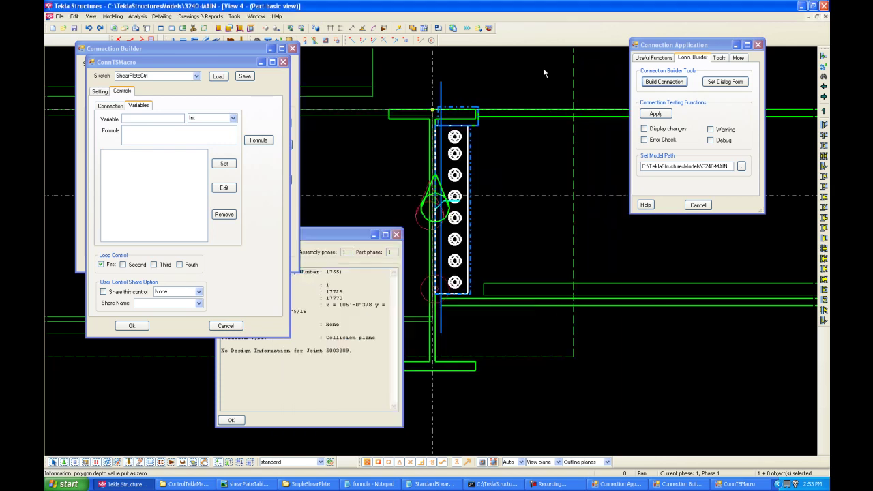
# Step: Open the Compare Files tool from Useful Functions, placed over the model
pyautogui.moveTo(252, 62); pyautogui.dragTo(337, 96)
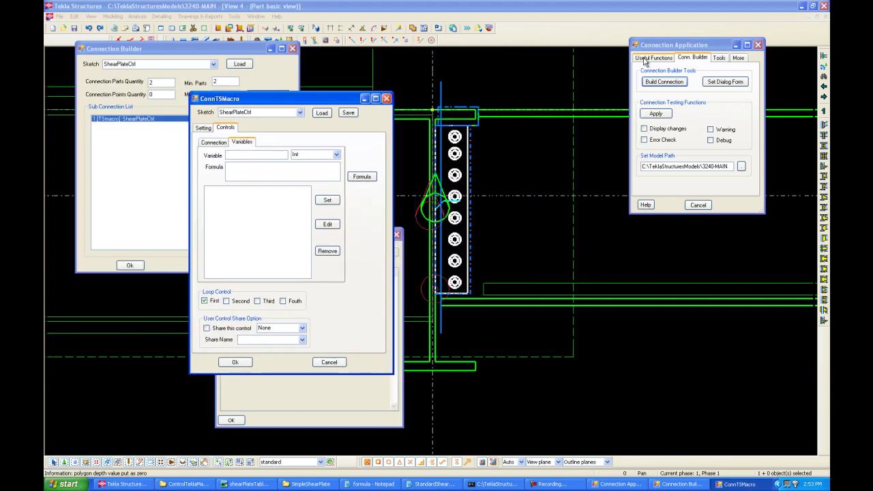
pyautogui.click(653, 57)
pyautogui.click(720, 95)
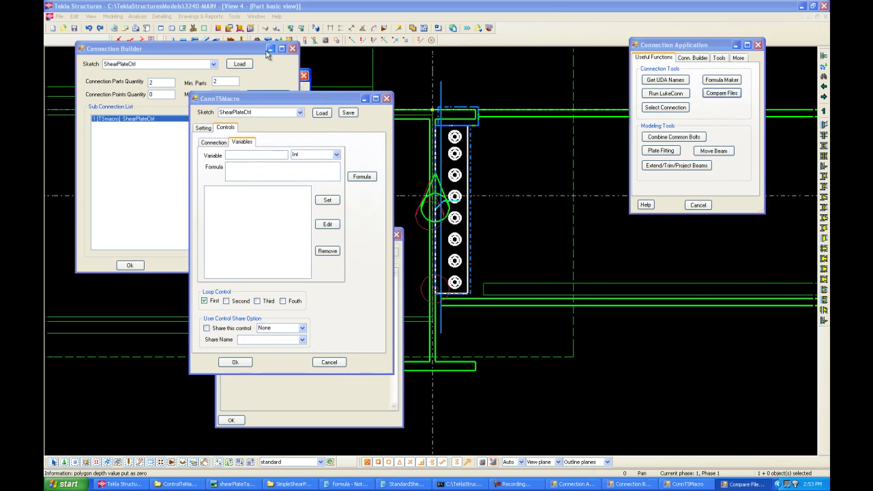
pyautogui.moveTo(266, 54); pyautogui.dragTo(236, 113)
pyautogui.moveTo(251, 80); pyautogui.dragTo(555, 98)
# Step: Browse to the attributes folder and set File 1 try1.j146 and File 2 try2.j146
pyautogui.click(593, 110)
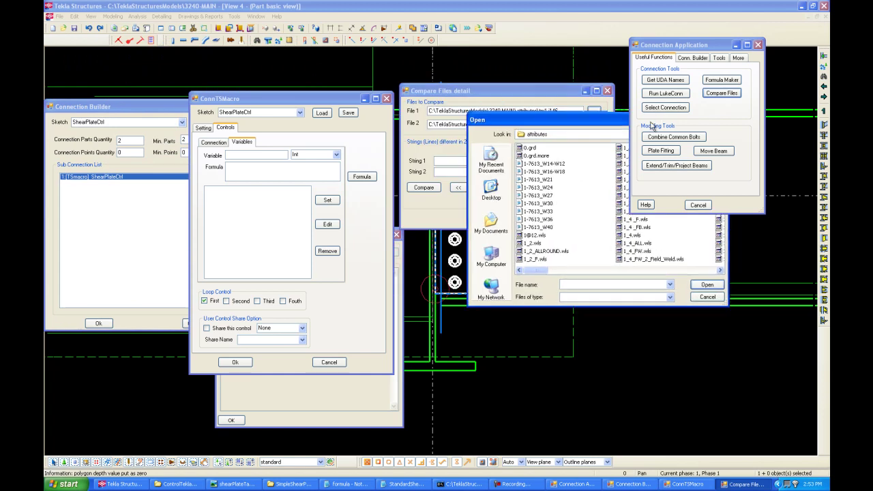
pyautogui.moveTo(602, 119); pyautogui.dragTo(581, 206)
pyautogui.click(568, 219)
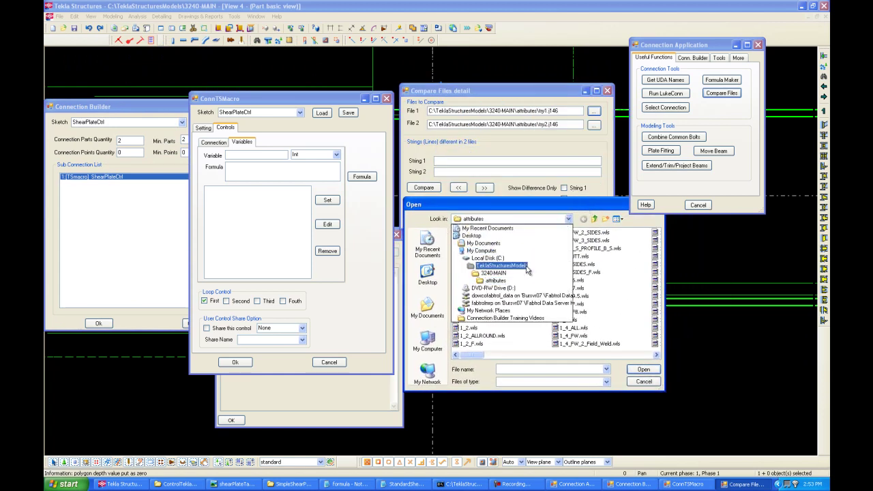
pyautogui.click(497, 281)
pyautogui.click(655, 354)
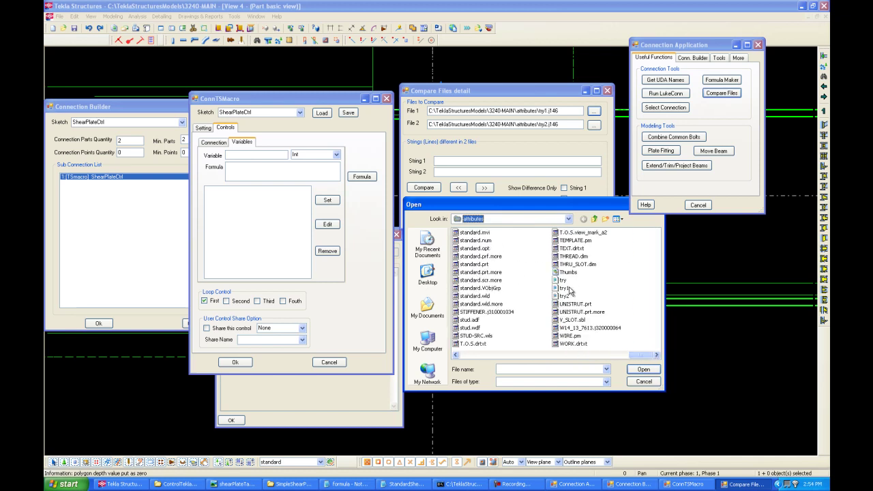
pyautogui.press('Escape')
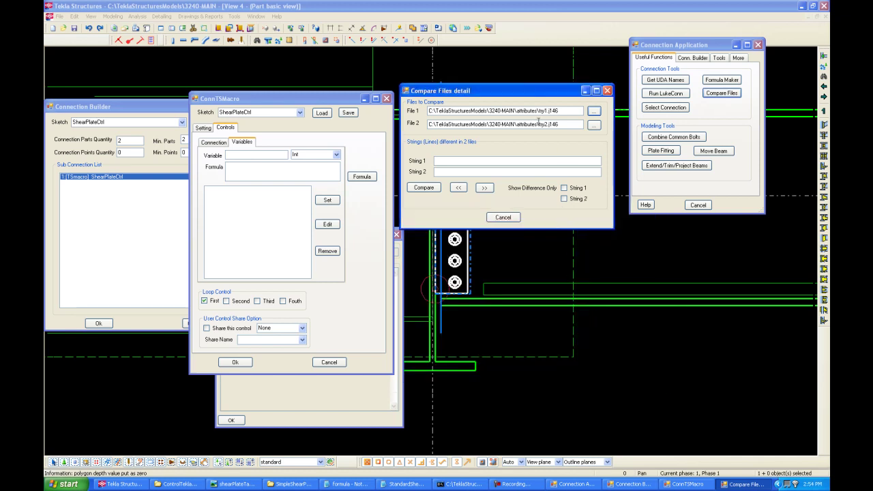
# Step: Compare try1 and try2 and step to the third difference, joint_attributes.nb 8 versus 6
pyautogui.click(423, 187)
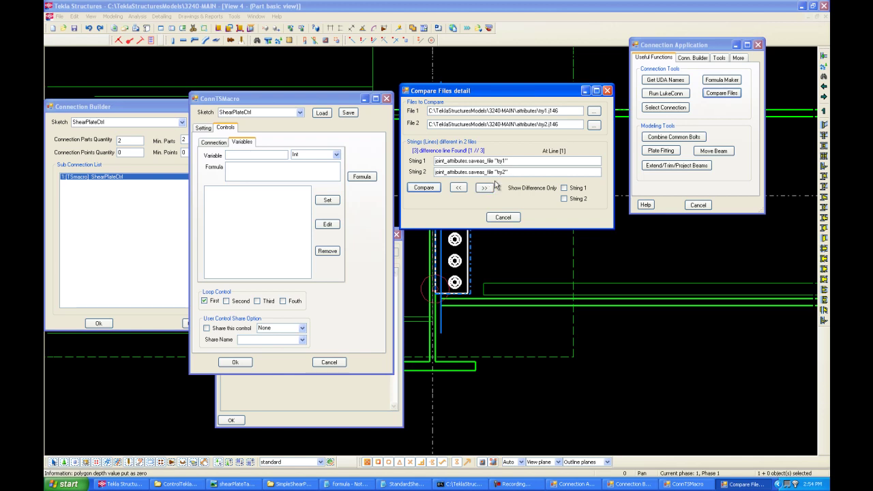
pyautogui.click(485, 187)
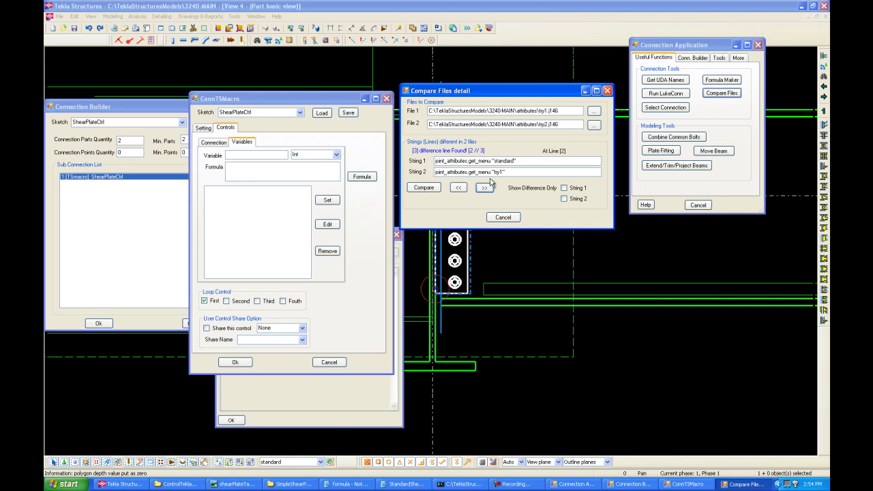
pyautogui.click(484, 187)
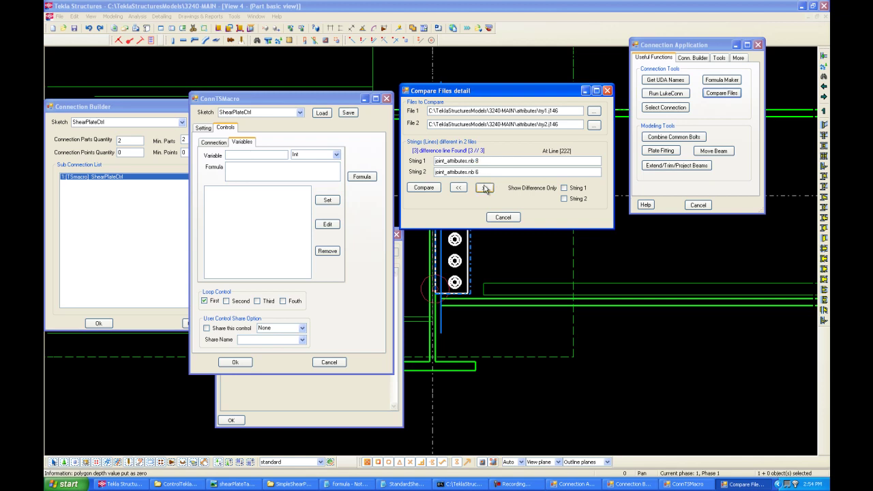
pyautogui.doubleClick(470, 161)
pyautogui.doubleClick(477, 171)
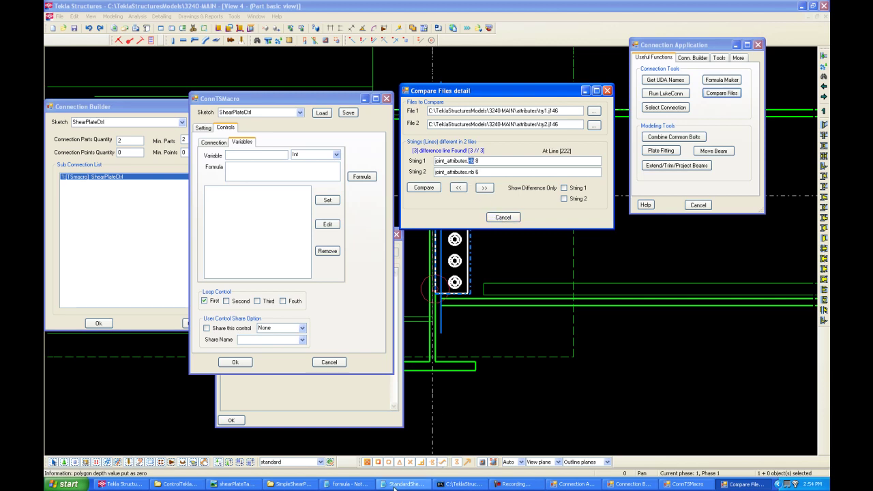
# Step: Bring up the formula notes, highlight the nb, diameter and tpl1 lines, and close the comparison details
pyautogui.click(348, 483)
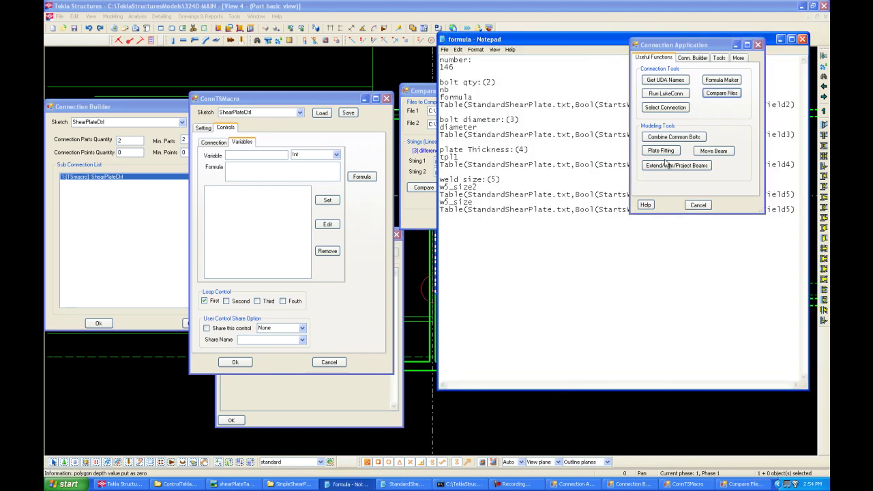
pyautogui.moveTo(607, 36); pyautogui.dragTo(573, 101)
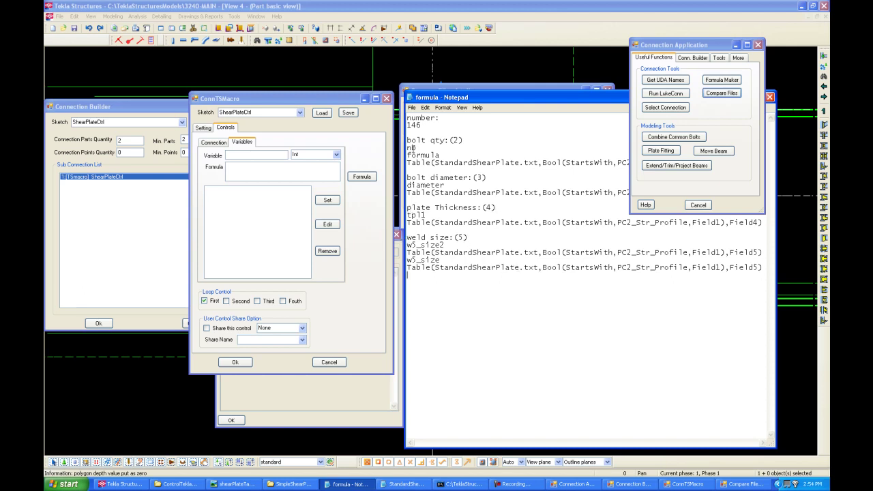
pyautogui.moveTo(405, 148); pyautogui.dragTo(414, 152)
pyautogui.moveTo(444, 185); pyautogui.dragTo(411, 185)
pyautogui.moveTo(425, 215); pyautogui.dragTo(407, 216)
pyautogui.click(518, 90)
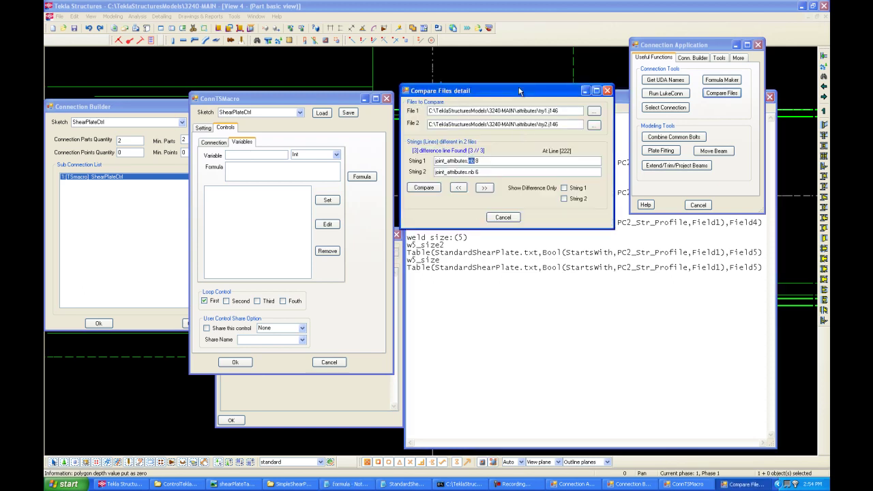
pyautogui.click(502, 217)
# Step: Start a new macro variable named nb and open its Formula Maker
pyautogui.click(256, 152)
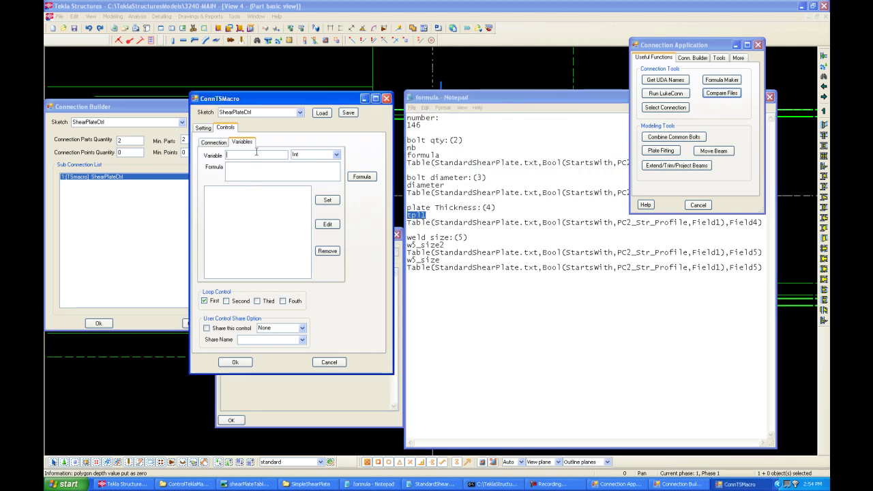
pyautogui.write('nb')
pyautogui.click(359, 179)
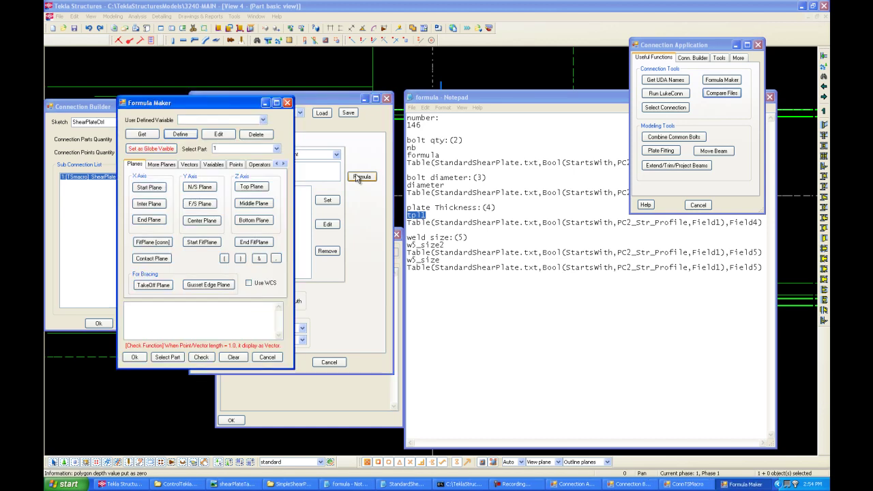
# Step: Page through the Formula Maker categories to the Table Varible functions
pyautogui.click(283, 166)
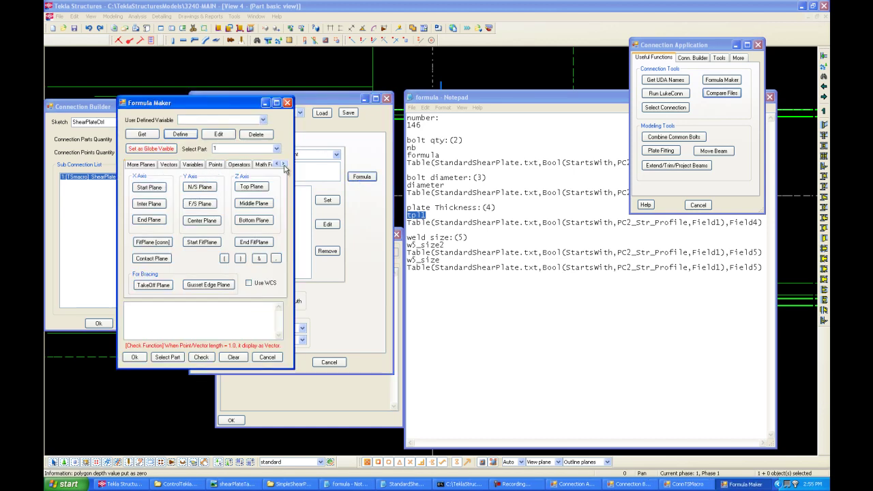
pyautogui.click(283, 165)
pyautogui.click(284, 165)
pyautogui.click(283, 165)
pyautogui.click(284, 165)
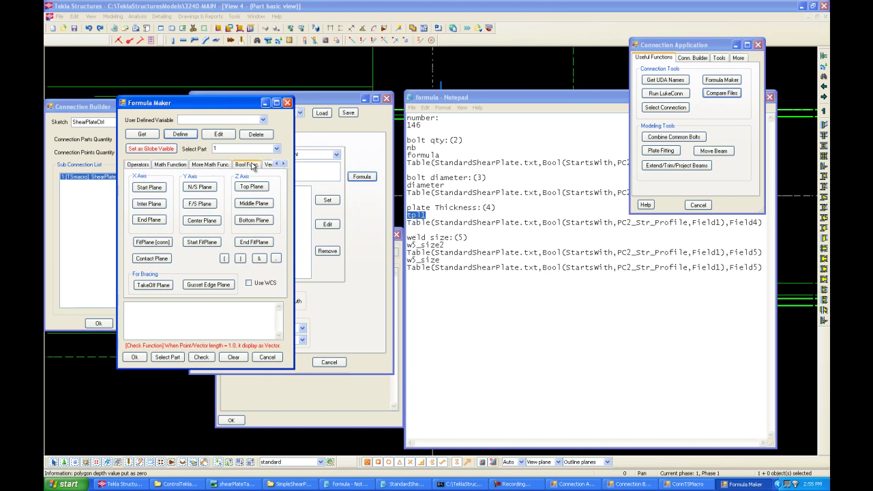
pyautogui.click(284, 165)
pyautogui.click(284, 165)
pyautogui.click(284, 165)
pyautogui.click(284, 165)
pyautogui.click(283, 165)
pyautogui.click(169, 165)
pyautogui.click(212, 178)
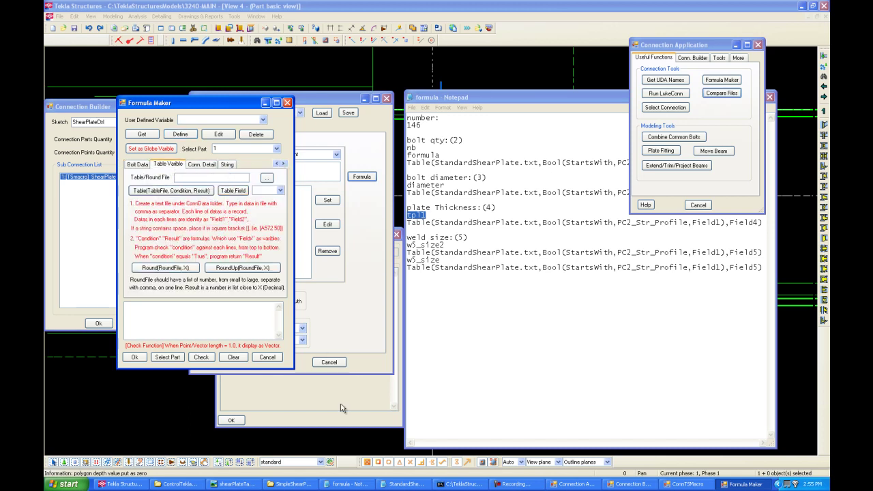
# Step: Navigate up to the connData folder and open ShearPlateCtrl in Windows Explorer
pyautogui.click(292, 483)
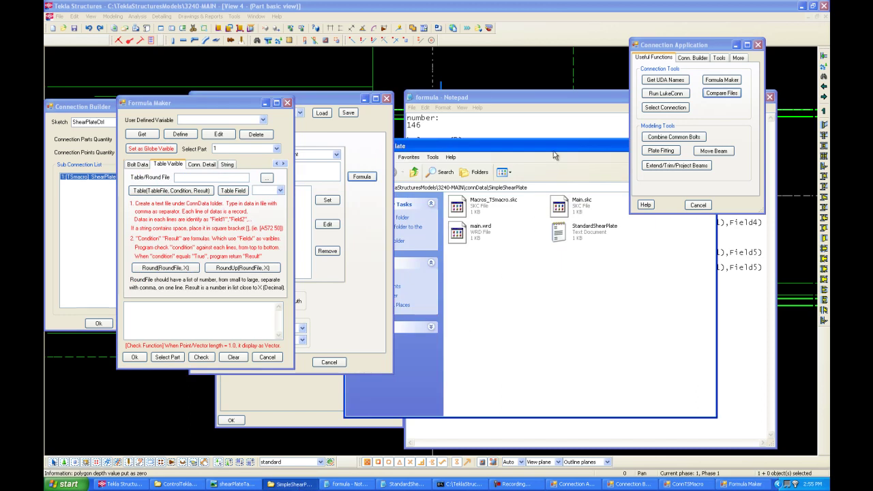
pyautogui.moveTo(553, 151); pyautogui.dragTo(572, 170)
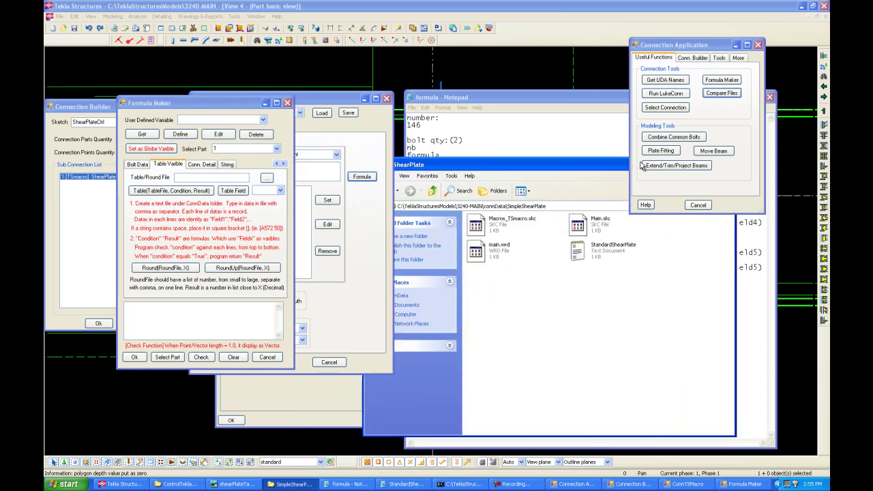
pyautogui.click(432, 191)
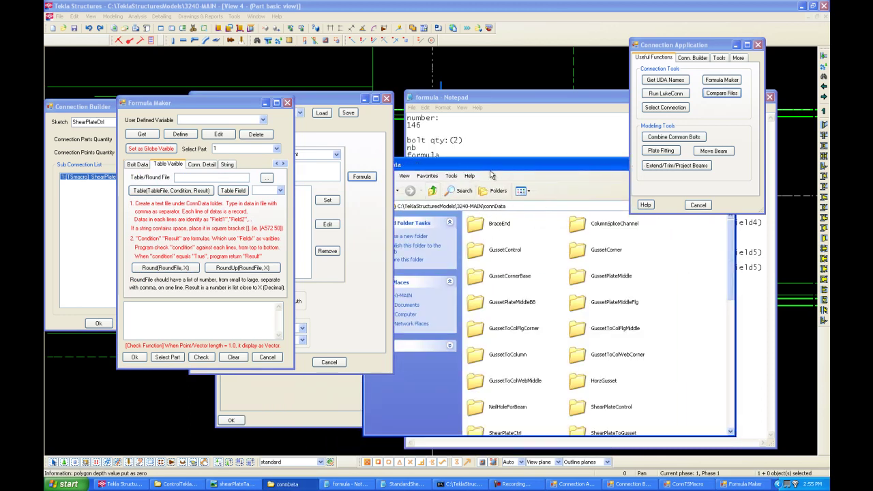
pyautogui.moveTo(496, 170); pyautogui.dragTo(534, 149)
pyautogui.click(556, 189)
pyautogui.click(549, 185)
pyautogui.moveTo(547, 186); pyautogui.dragTo(521, 185)
pyautogui.moveTo(551, 141); pyautogui.dragTo(491, 122)
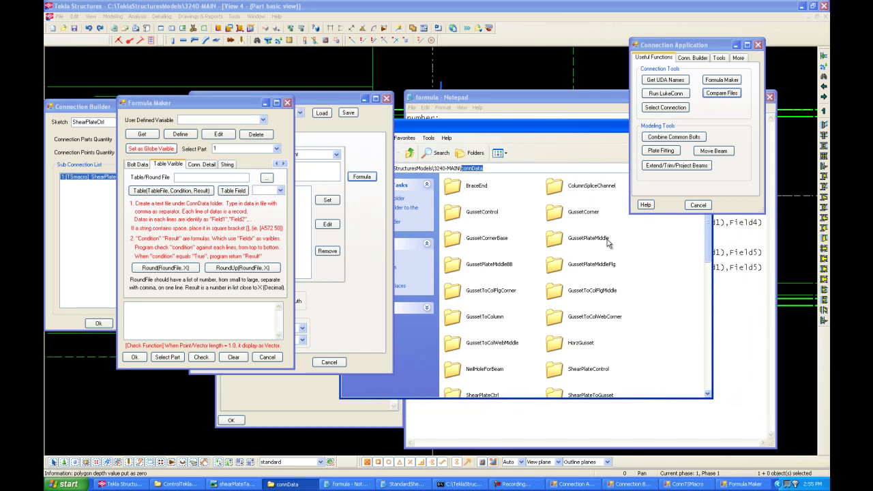
pyautogui.click(644, 241)
pyautogui.scroll(-10, 644, 241)
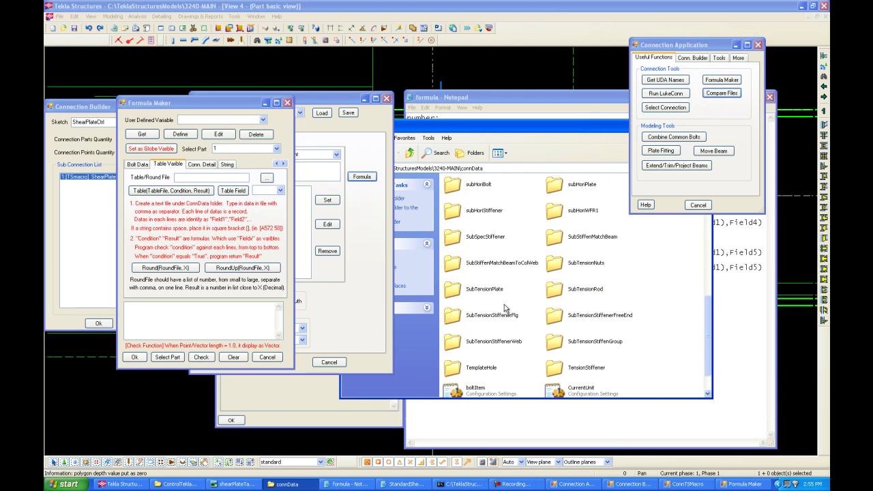
pyautogui.scroll(3, 619, 279)
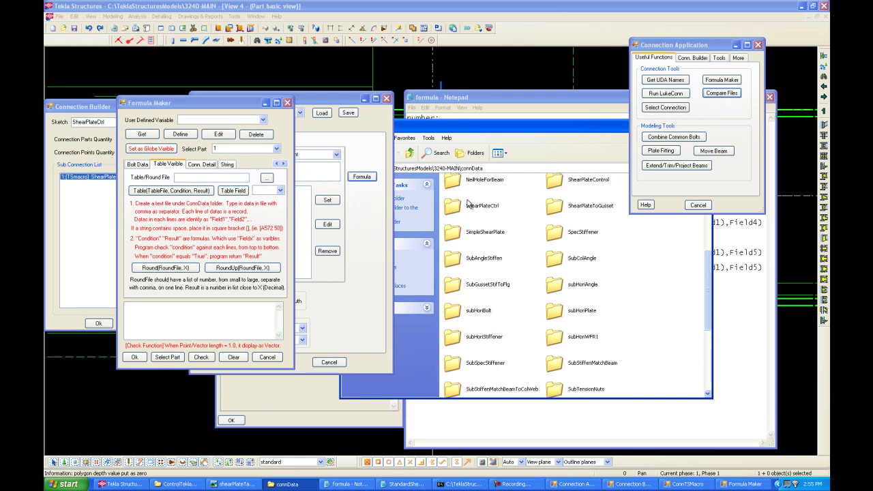
pyautogui.doubleClick(470, 205)
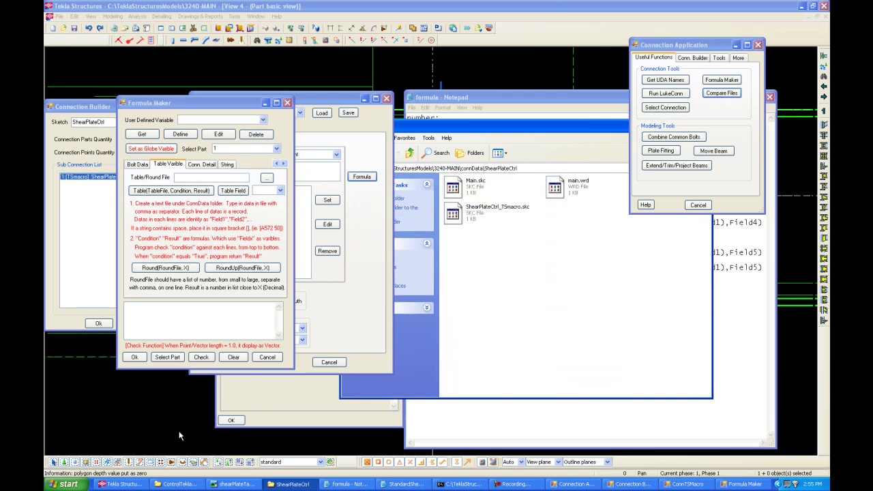
# Step: Open StandardShearPlate.txt and view the standard bolted connection schedule image
pyautogui.click(175, 484)
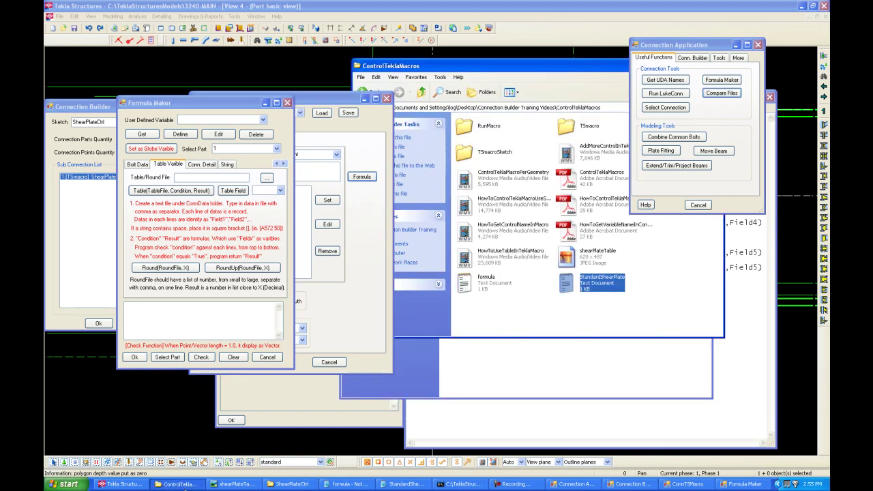
pyautogui.doubleClick(604, 286)
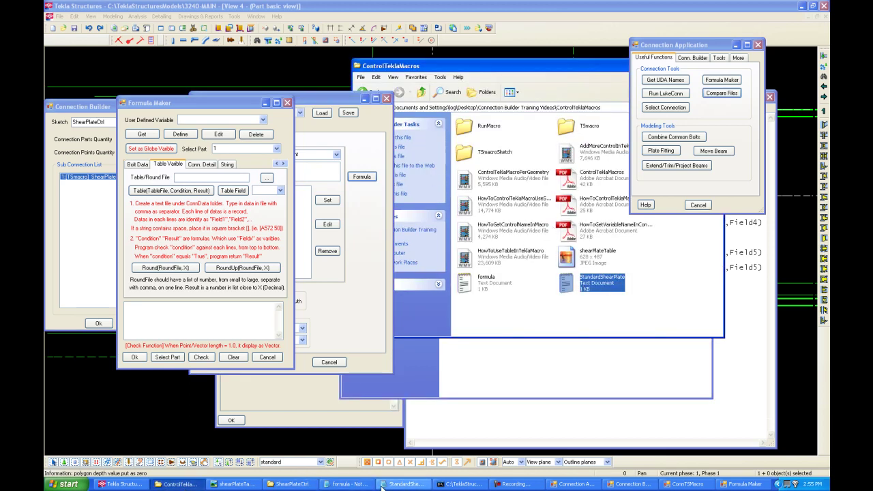
pyautogui.moveTo(590, 58); pyautogui.dragTo(532, 76)
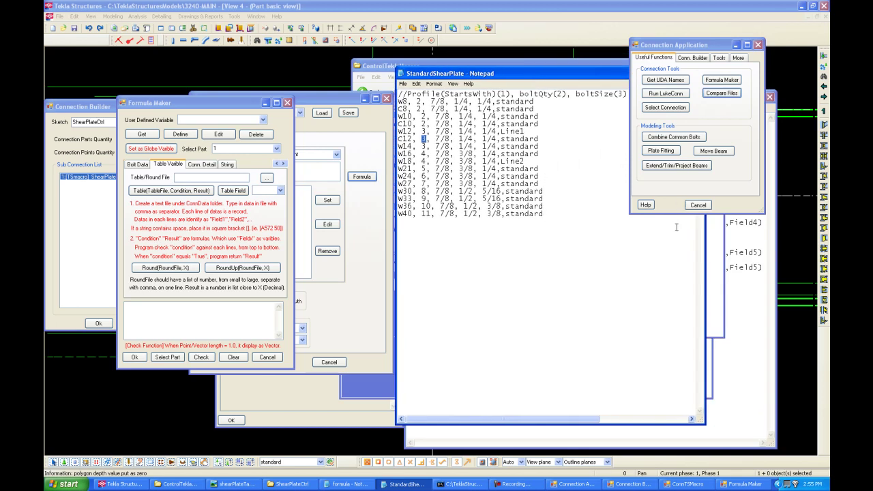
pyautogui.click(234, 484)
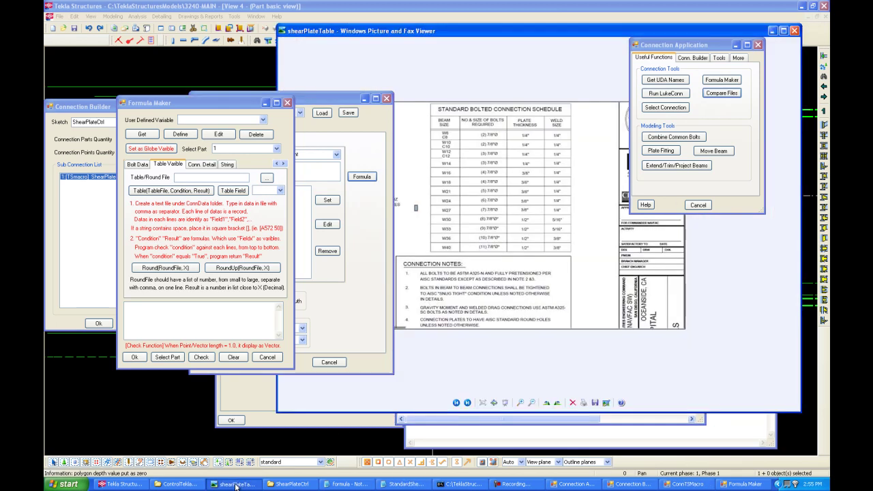
pyautogui.click(771, 31)
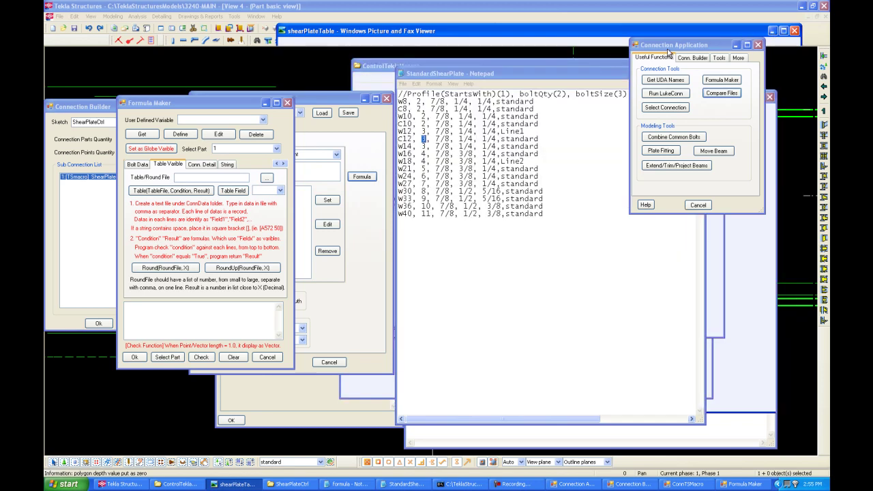
pyautogui.moveTo(556, 75); pyautogui.dragTo(287, 61)
# Step: Paste a copy of StandardShearPlate.txt into the ShearPlateCtrl folder
pyautogui.click(575, 285)
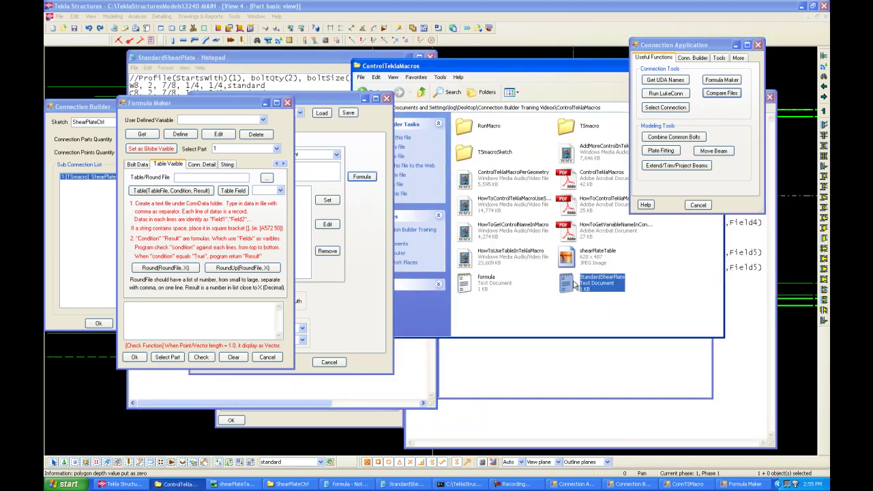
pyautogui.click(573, 369)
pyautogui.hotkey('ctrl', 'v')
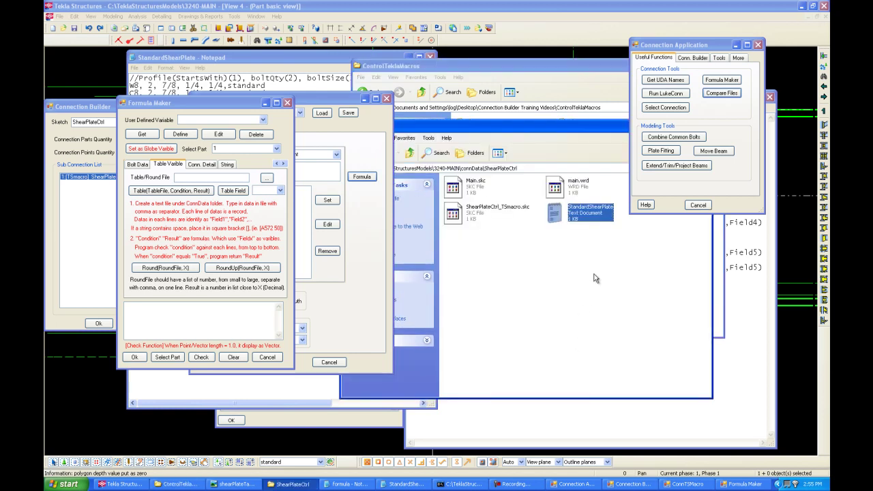
pyautogui.click(589, 272)
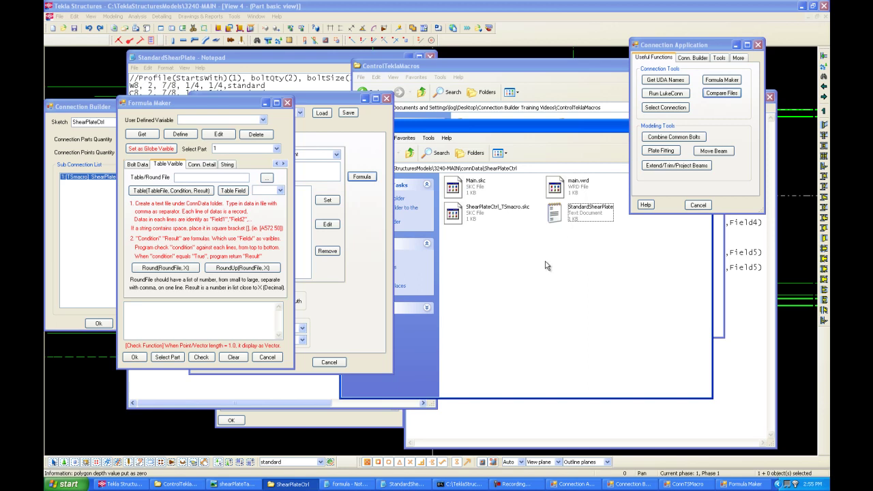
pyautogui.moveTo(247, 104); pyautogui.dragTo(373, 120)
# Step: Choose ShearPlateCtrl\StandardShearPlate.txt as the table file and insert Table(TableFile, Condition, Result)
pyautogui.click(403, 189)
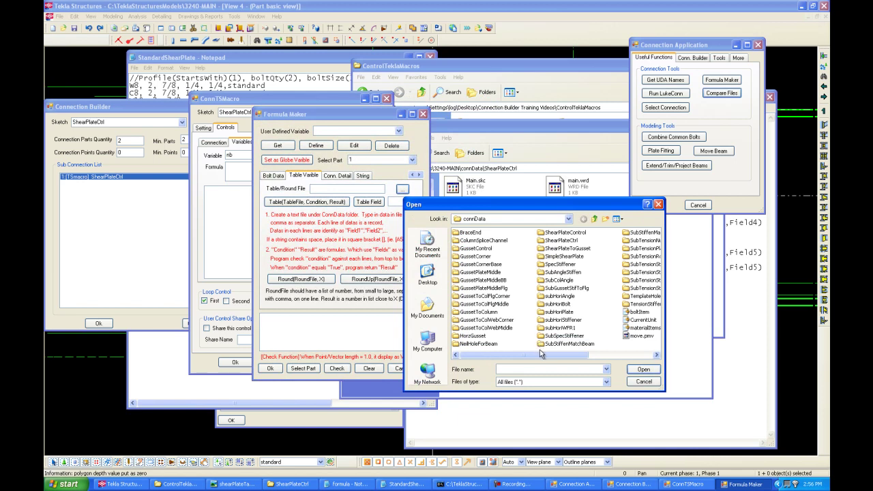
pyautogui.doubleClick(556, 241)
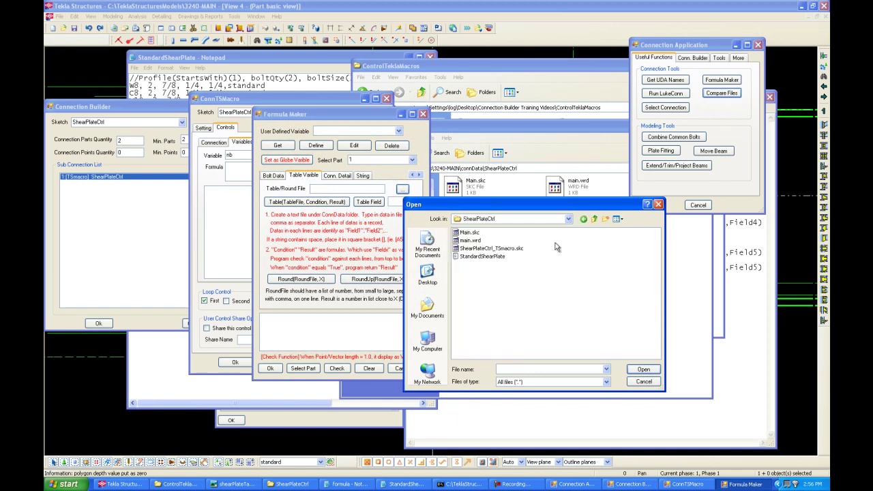
pyautogui.doubleClick(484, 257)
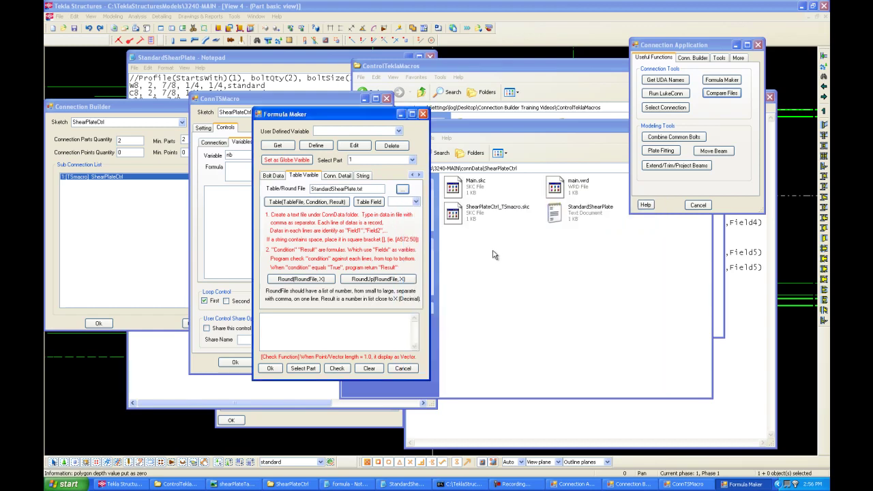
pyautogui.click(295, 204)
# Step: Add Bool(StartsWith, A,B) from the Bool Func. tab to the table formula
pyautogui.click(413, 175)
pyautogui.click(413, 175)
pyautogui.click(412, 175)
pyautogui.click(412, 175)
pyautogui.click(353, 176)
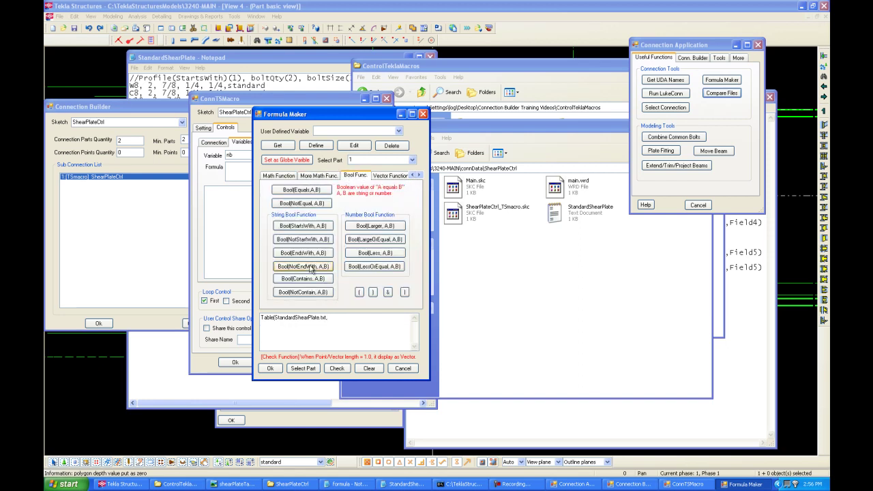
pyautogui.click(305, 232)
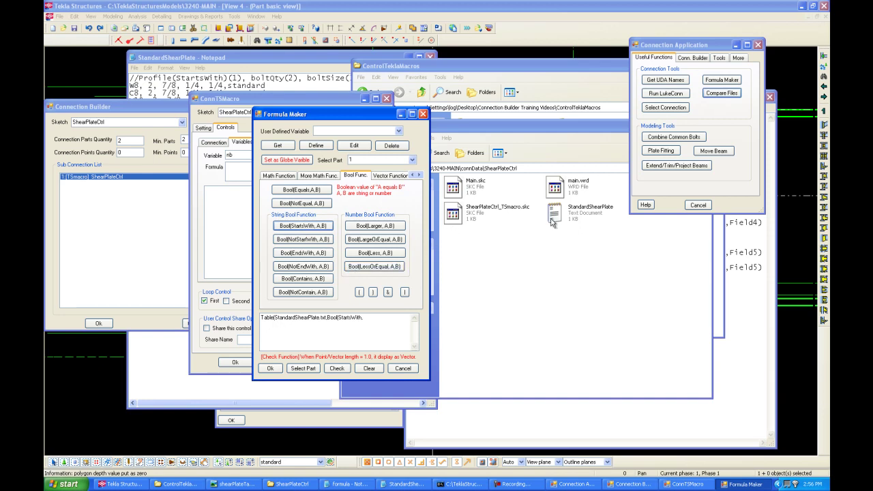
# Step: Review the StandardShearPlate table's profile names and bolt quantities, W8 through W14
pyautogui.click(398, 485)
pyautogui.moveTo(373, 60); pyautogui.dragTo(685, 103)
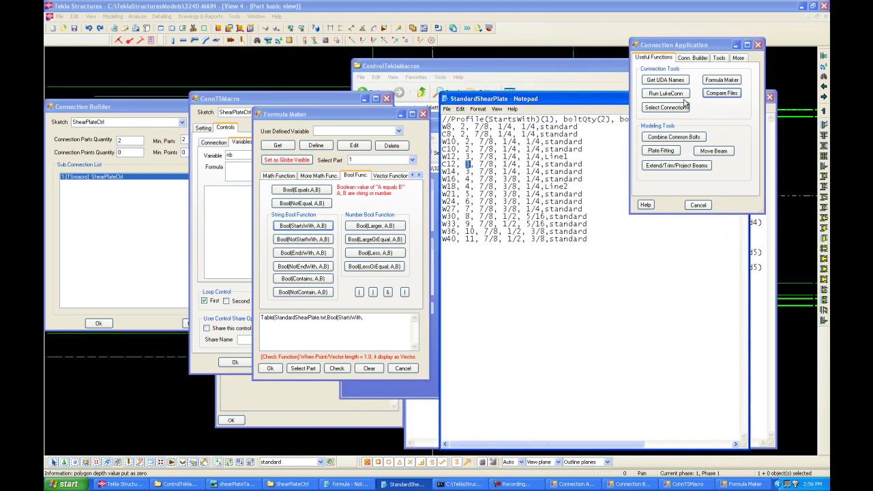
pyautogui.doubleClick(448, 126)
pyautogui.moveTo(450, 126); pyautogui.dragTo(579, 127)
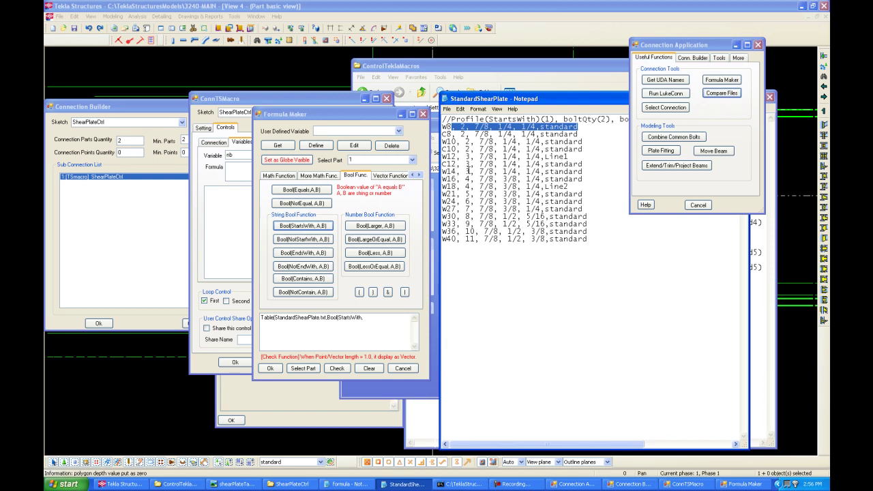
pyautogui.moveTo(469, 171); pyautogui.dragTo(563, 166)
pyautogui.click(581, 172)
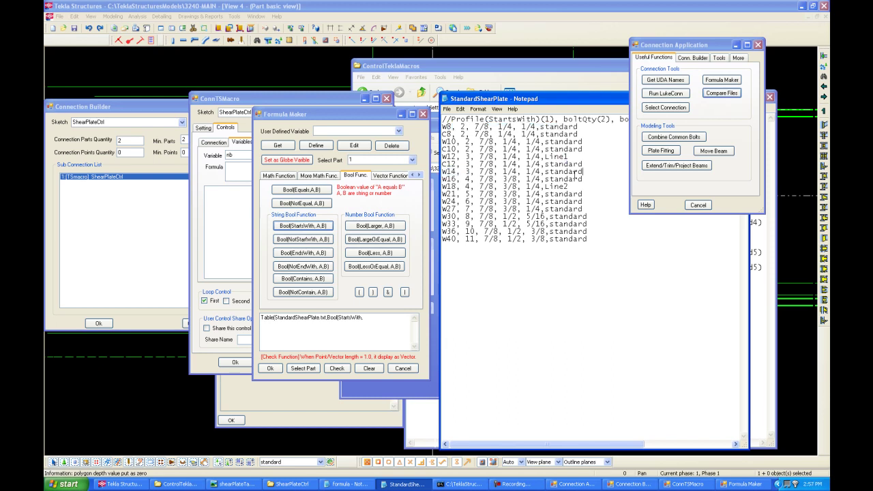
pyautogui.click(363, 322)
pyautogui.click(413, 162)
# Step: Insert PC2_Str_Profile into the StartsWith condition
pyautogui.click(413, 162)
pyautogui.click(407, 174)
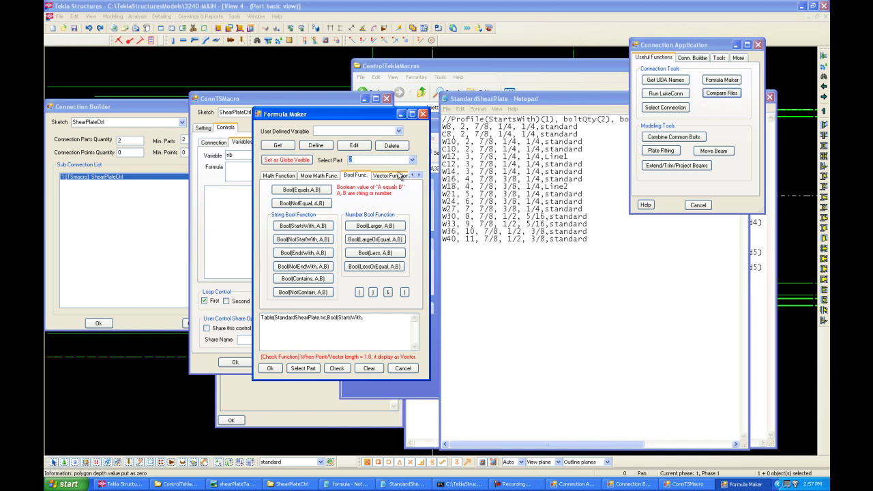
pyautogui.click(413, 175)
pyautogui.click(412, 176)
pyautogui.click(413, 175)
pyautogui.click(413, 175)
pyautogui.click(296, 176)
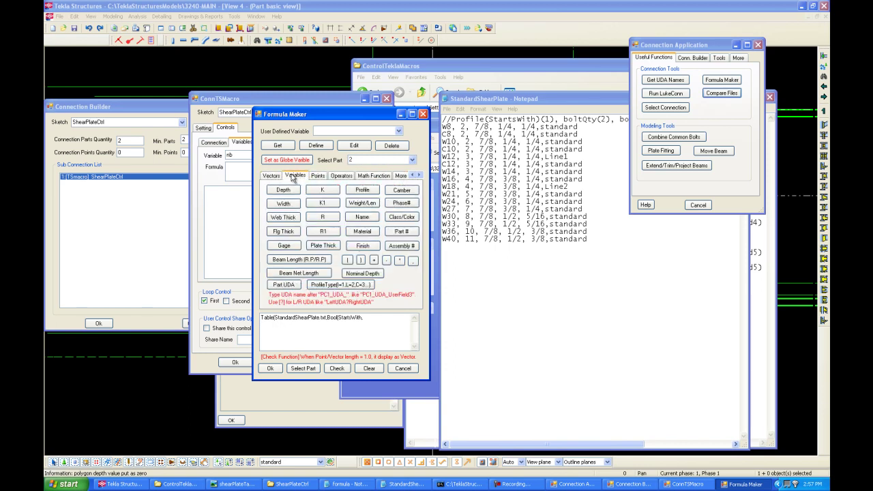
pyautogui.click(362, 189)
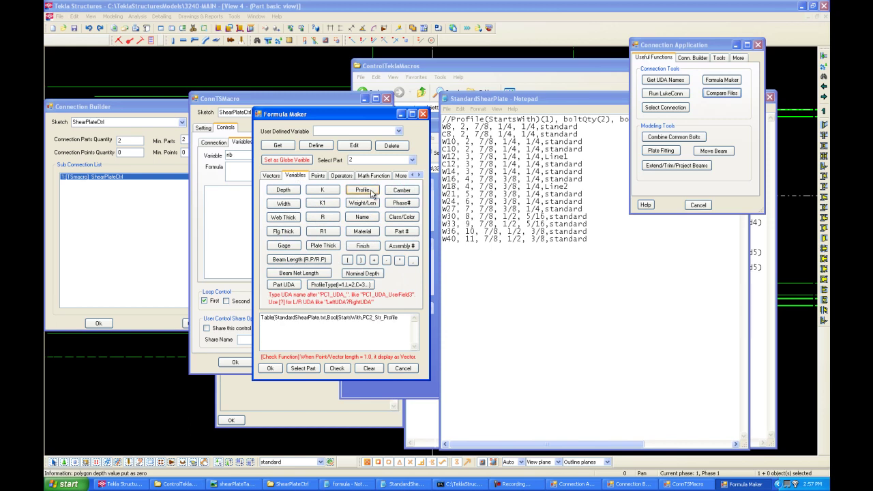
pyautogui.click(399, 318)
# Step: Complete the lookup with Field1, a closing ')', and Field2 as the result
pyautogui.click(420, 175)
pyautogui.click(420, 175)
pyautogui.click(420, 175)
pyautogui.click(420, 176)
pyautogui.click(420, 175)
pyautogui.click(374, 175)
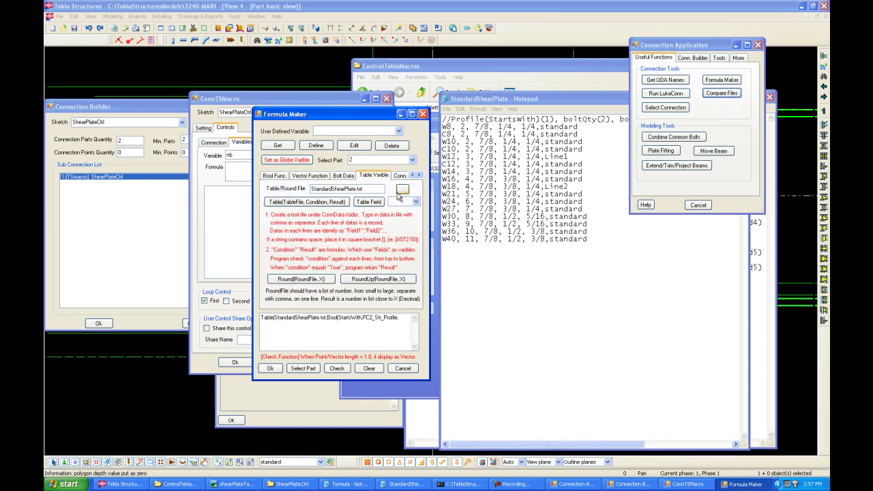
pyautogui.click(415, 203)
pyautogui.click(415, 202)
pyautogui.click(368, 202)
pyautogui.write(')')
pyautogui.click(415, 202)
pyautogui.click(407, 216)
pyautogui.click(368, 201)
# Step: Check the W10 and W30 table rows, then accept the nb formula
pyautogui.moveTo(442, 142)
pyautogui.mouseDown()
pyautogui.moveTo(446, 219)
pyautogui.moveTo(447, 149)
pyautogui.mouseUp()
pyautogui.click(447, 149)
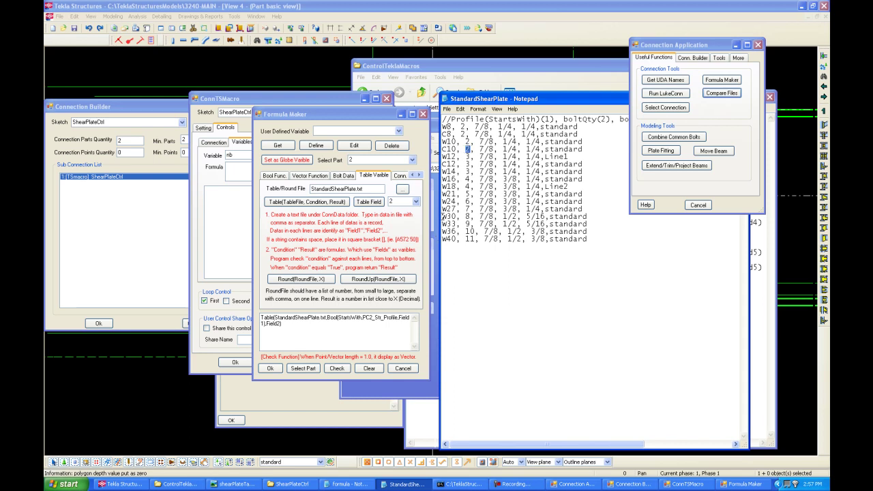
pyautogui.moveTo(442, 217); pyautogui.dragTo(455, 216)
pyautogui.click(466, 217)
pyautogui.click(343, 329)
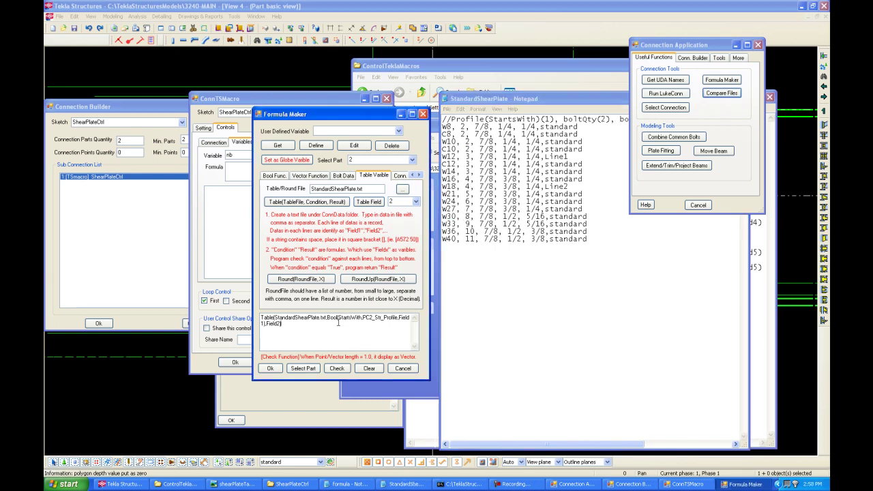
pyautogui.click(270, 368)
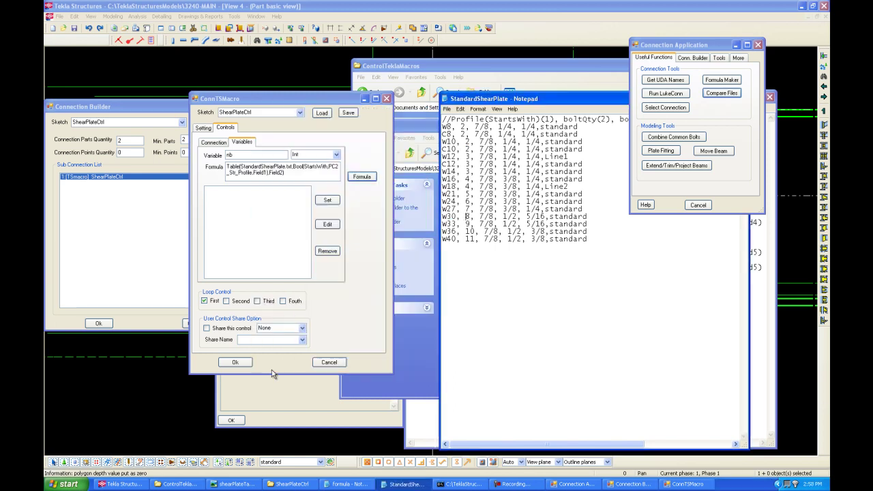
# Step: Add nb as an Int variable with its table formula, then select it for editing
pyautogui.click(281, 175)
pyautogui.moveTo(283, 175); pyautogui.dragTo(226, 165)
pyautogui.click(328, 199)
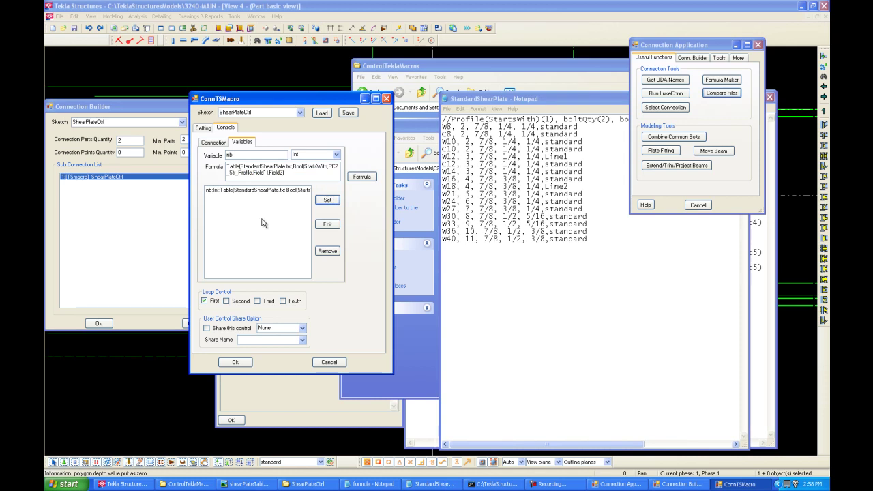
pyautogui.click(292, 190)
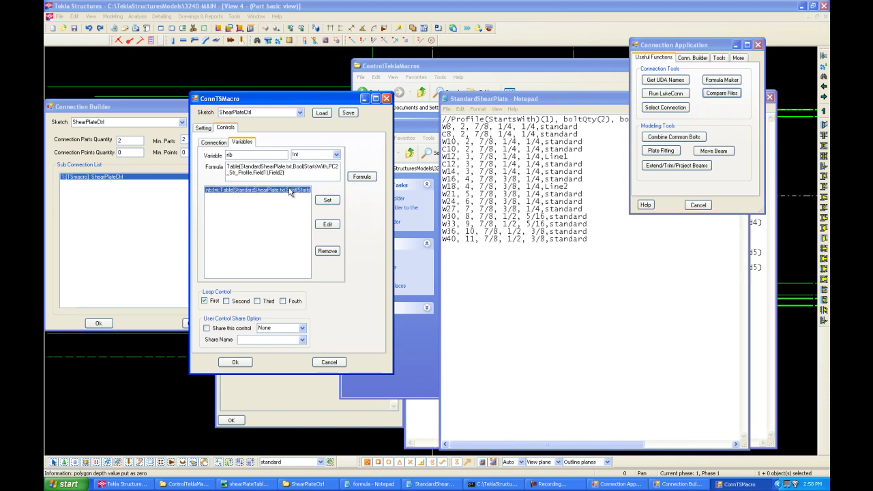
pyautogui.click(324, 224)
pyautogui.click(319, 176)
# Step: Check the nb formula on the connection, confirming a result of 7 for W27X146
pyautogui.click(361, 177)
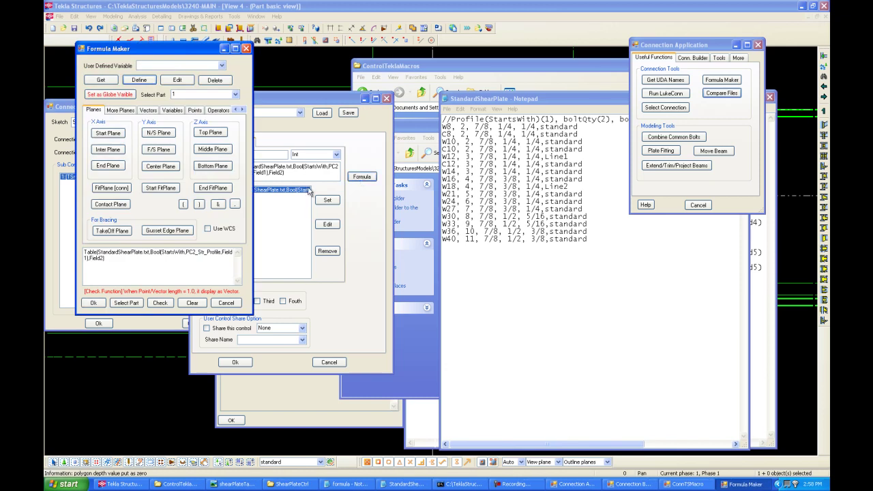
pyautogui.click(159, 304)
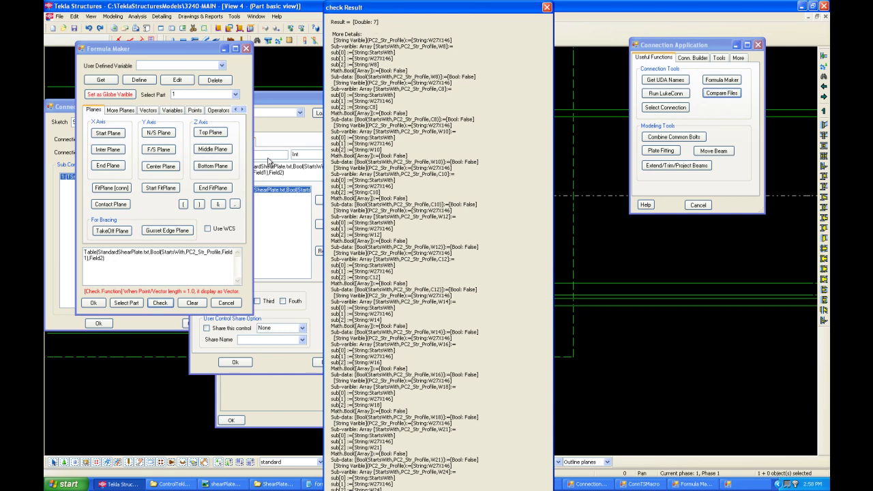
pyautogui.click(546, 7)
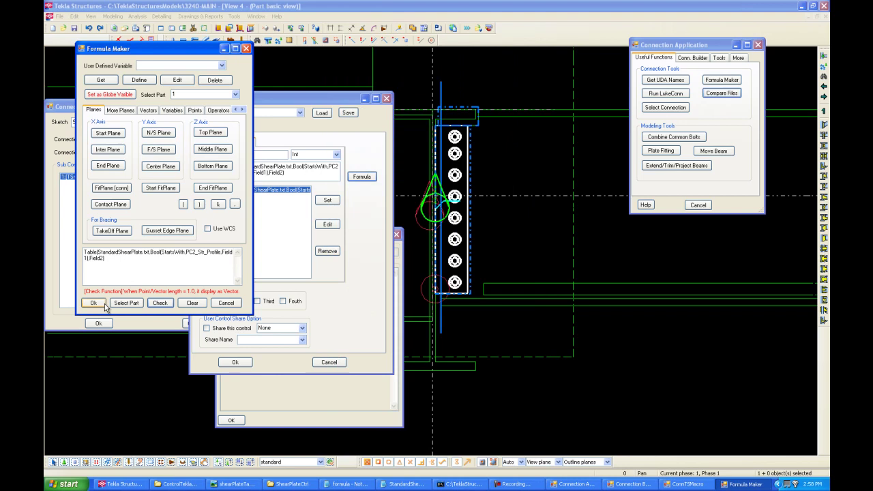
# Step: Close Formula Maker and pick out diameter, tpl1 and w5_size2 in the formula notes
pyautogui.click(104, 304)
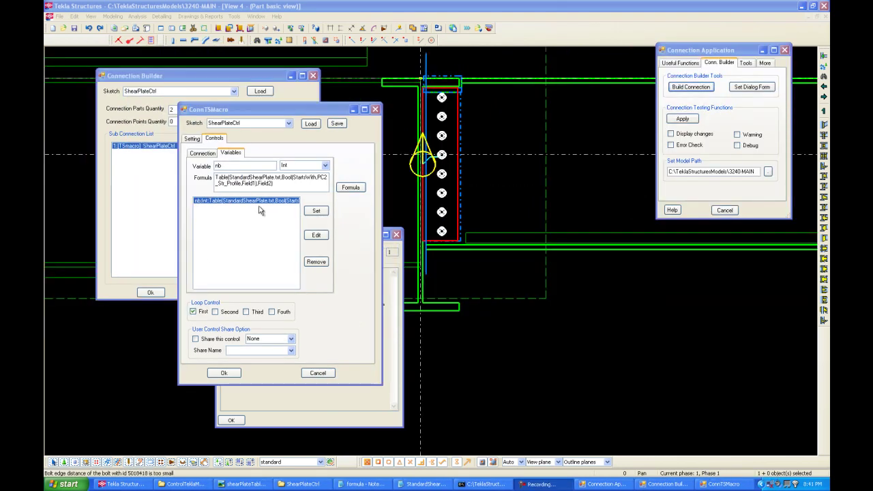
pyautogui.click(371, 484)
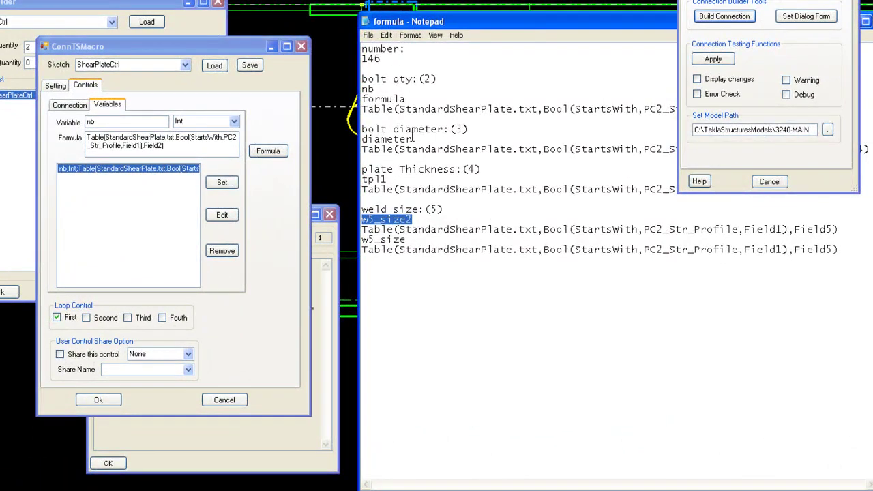
pyautogui.click(412, 136)
pyautogui.doubleClick(405, 136)
pyautogui.click(403, 179)
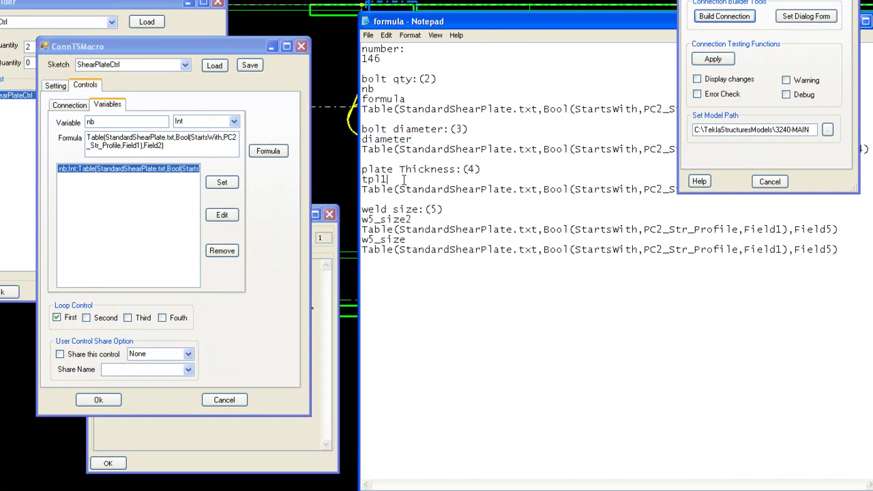
pyautogui.moveTo(402, 179); pyautogui.dragTo(305, 180)
pyautogui.moveTo(413, 218); pyautogui.dragTo(298, 217)
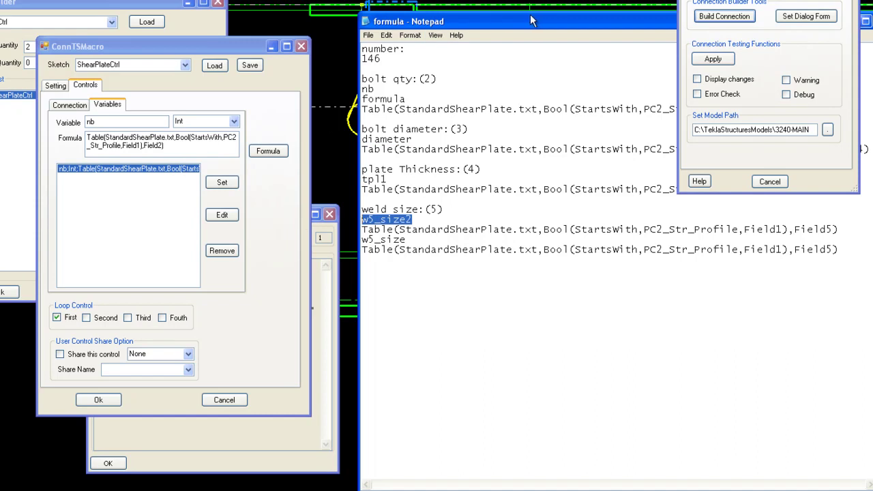
pyautogui.moveTo(534, 21); pyautogui.dragTo(382, 20)
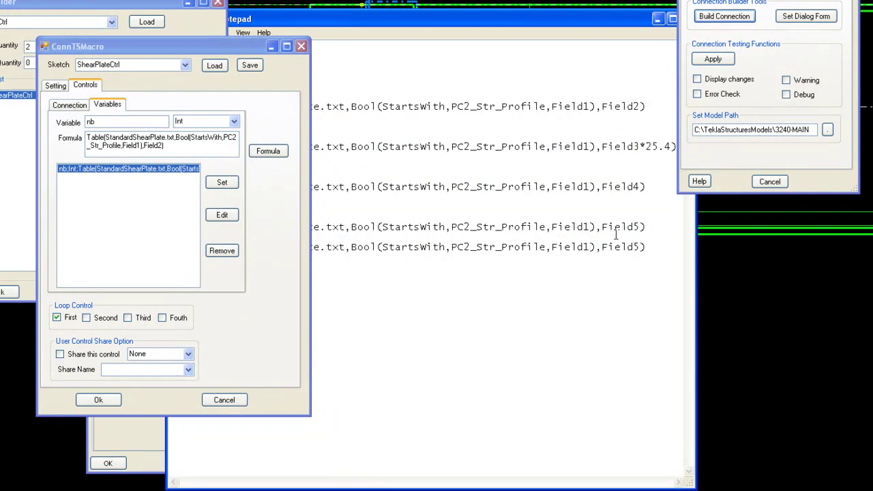
# Step: Compare the notes with StandardShearPlate.txt and highlight the 25.4 conversion factor
pyautogui.hotkey('alt', 'Tab')
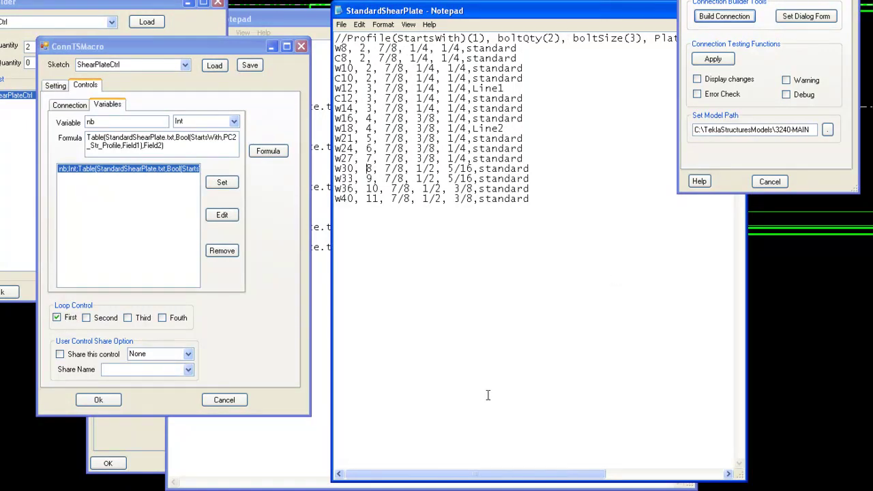
pyautogui.hotkey('alt', 'F4')
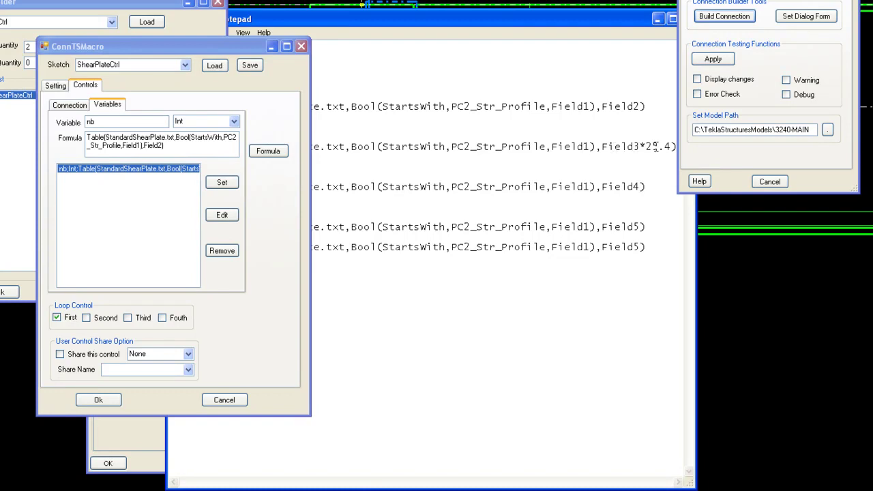
pyautogui.moveTo(644, 144); pyautogui.dragTo(669, 142)
pyautogui.hotkey('alt', 'Tab')
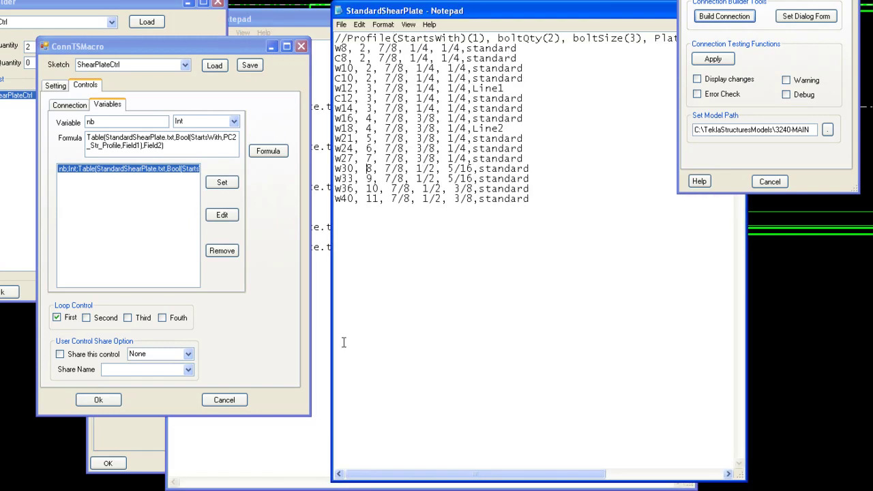
pyautogui.hotkey('alt', 'Tab')
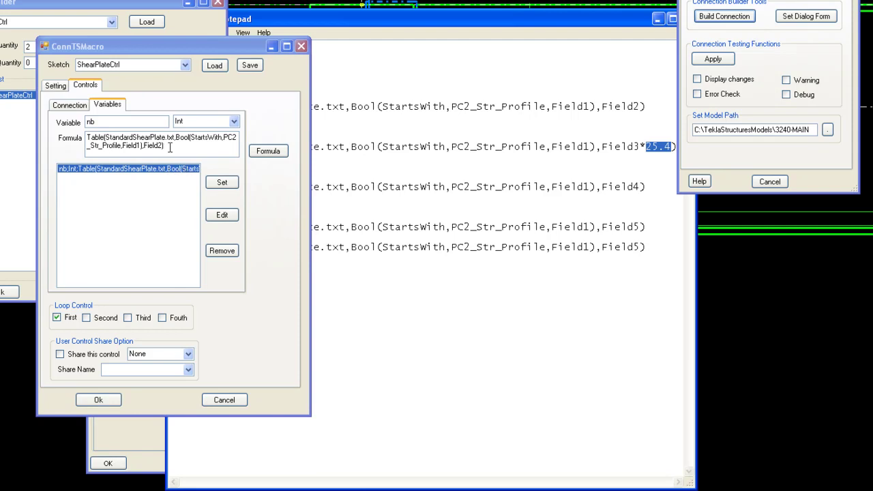
pyautogui.moveTo(319, 21); pyautogui.dragTo(467, 17)
# Step: Add a Decimal variable named diameter with its table formula
pyautogui.doubleClick(368, 133)
pyautogui.hotkey('ctrl', 'c')
pyautogui.doubleClick(205, 153)
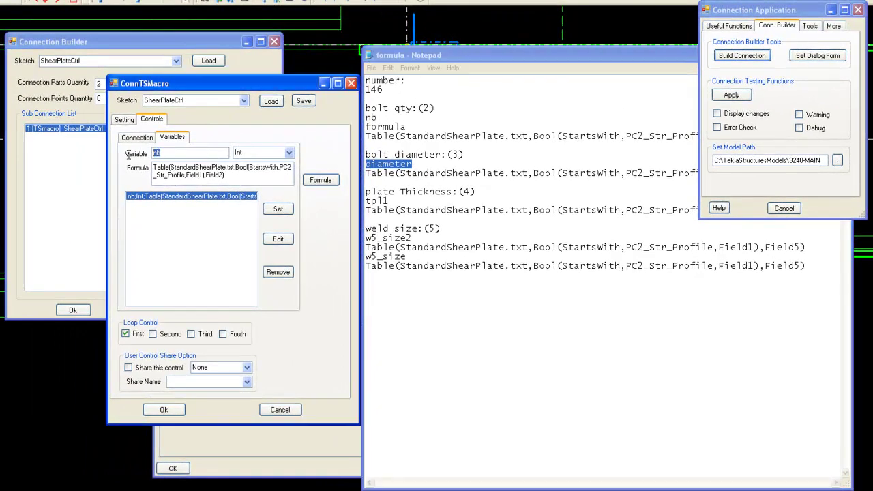
pyautogui.hotkey('ctrl', 'v')
pyautogui.click(287, 153)
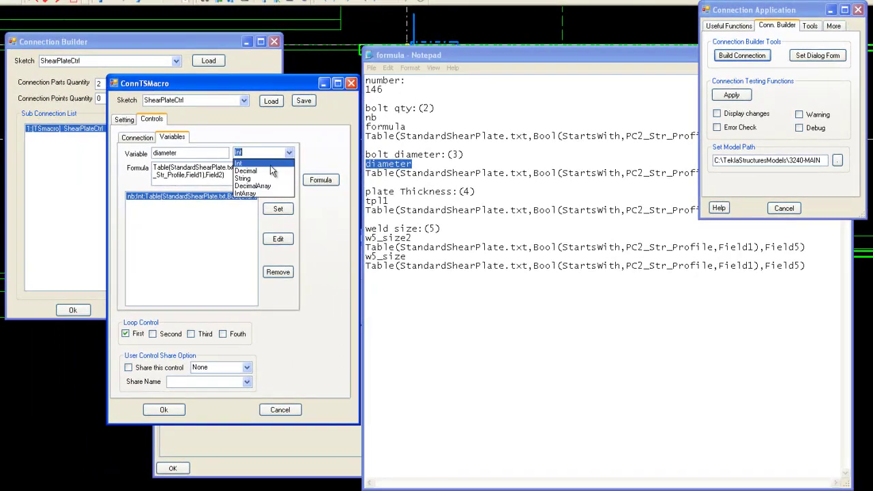
pyautogui.click(246, 165)
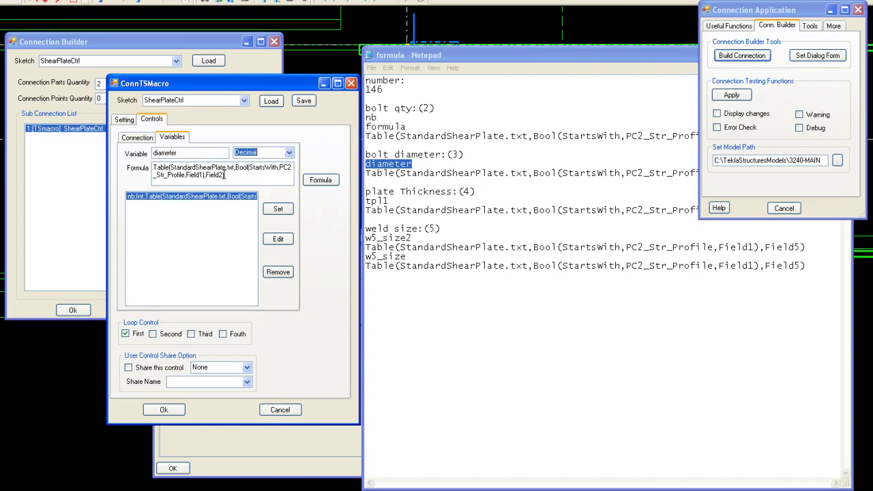
pyautogui.click(219, 175)
pyautogui.click(276, 208)
# Step: Add a tpl1 variable, removing the 25.4 conversion from its formula
pyautogui.doubleClick(193, 153)
pyautogui.doubleClick(392, 201)
pyautogui.hotkey('ctrl', 'c')
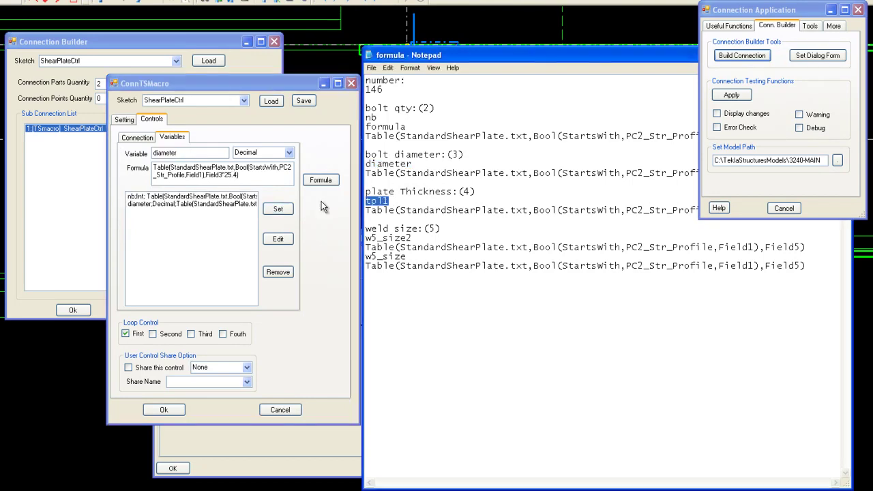
pyautogui.doubleClick(190, 153)
pyautogui.hotkey('ctrl', 'v')
pyautogui.moveTo(221, 176); pyautogui.dragTo(233, 176)
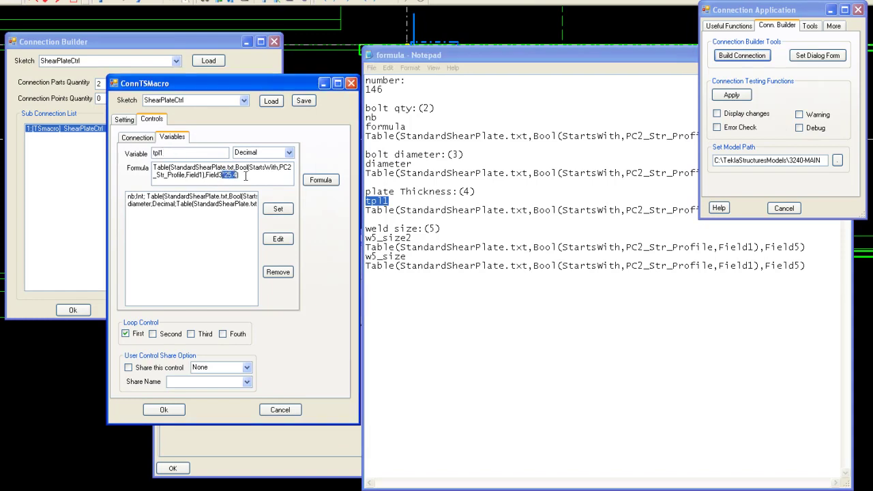
pyautogui.press('BackSpace')
pyautogui.press('BackSpace')
pyautogui.click(276, 209)
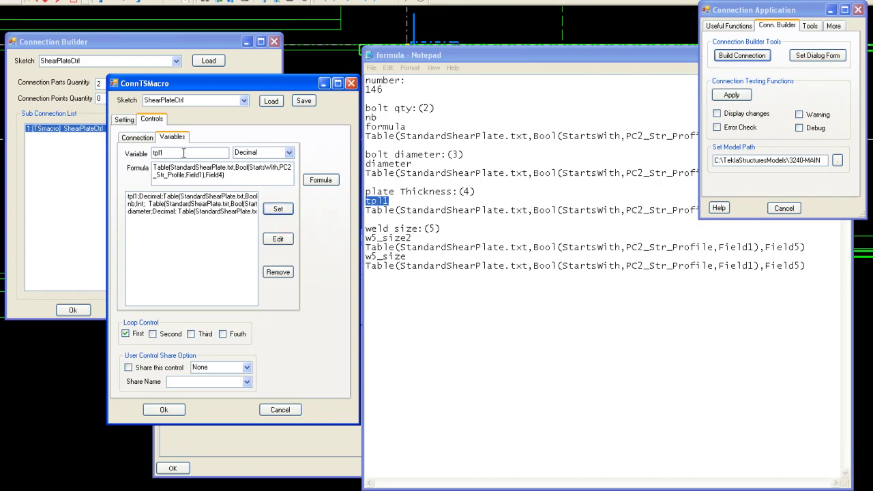
# Step: Add w5_size2 using table field 5, plus a w5_size variable
pyautogui.doubleClick(181, 153)
pyautogui.moveTo(420, 239); pyautogui.dragTo(365, 238)
pyautogui.hotkey('ctrl', 'c')
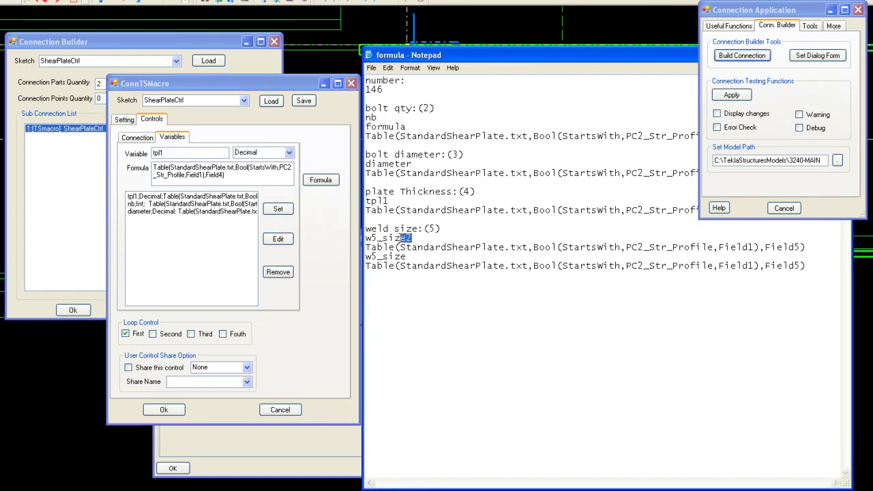
pyautogui.click(232, 153)
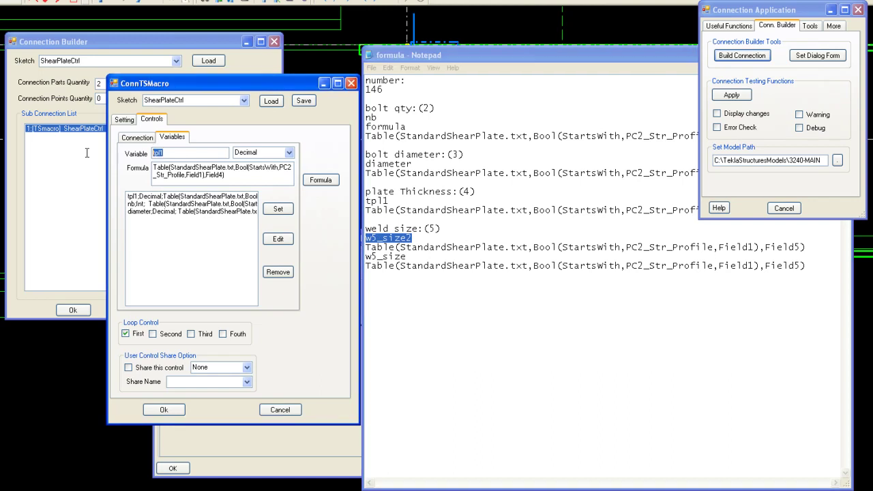
pyautogui.hotkey('ctrl', 'v')
pyautogui.click(222, 175)
pyautogui.press('BackSpace')
pyautogui.write('5')
pyautogui.click(278, 209)
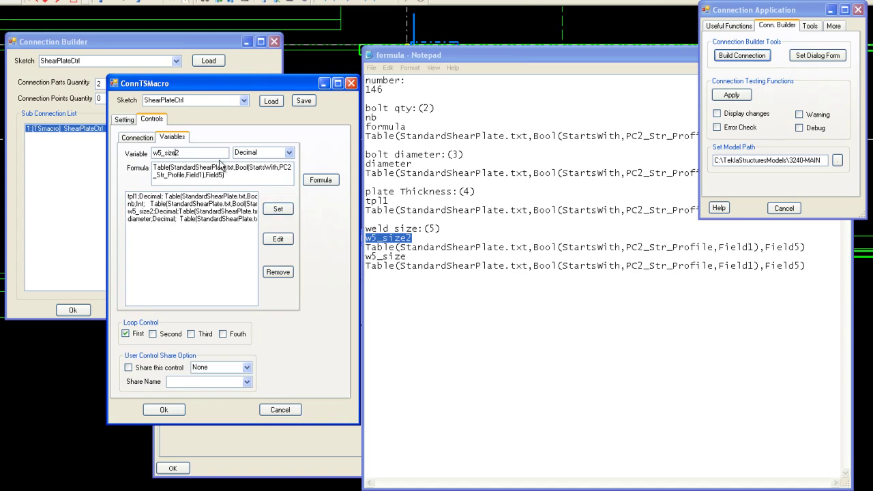
pyautogui.click(273, 211)
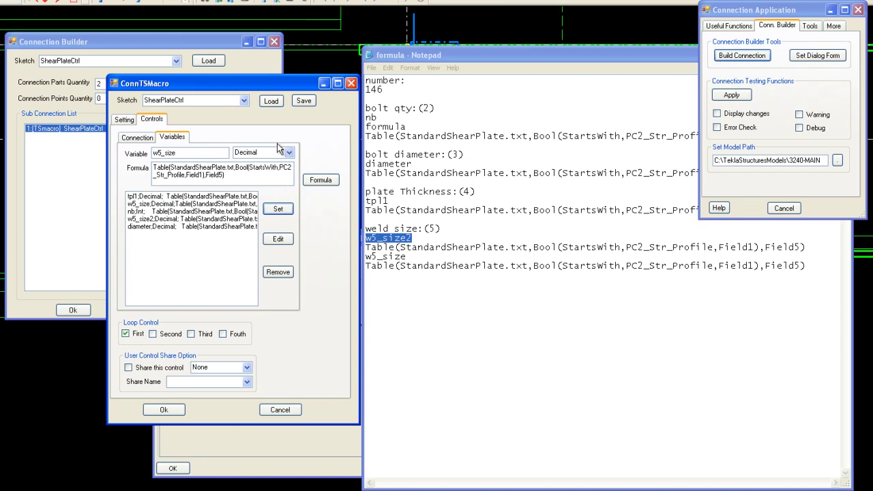
# Step: Confirm the ConnTSMacro settings and close the Connection Builder
pyautogui.click(301, 103)
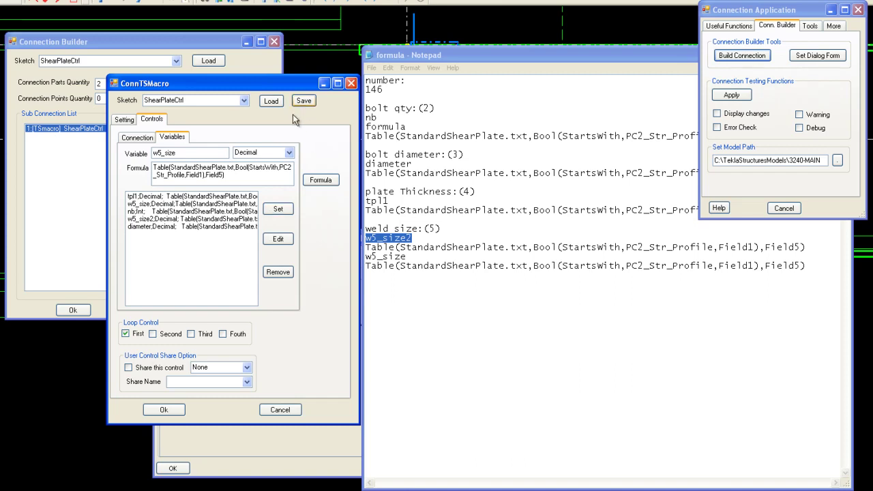
pyautogui.click(165, 410)
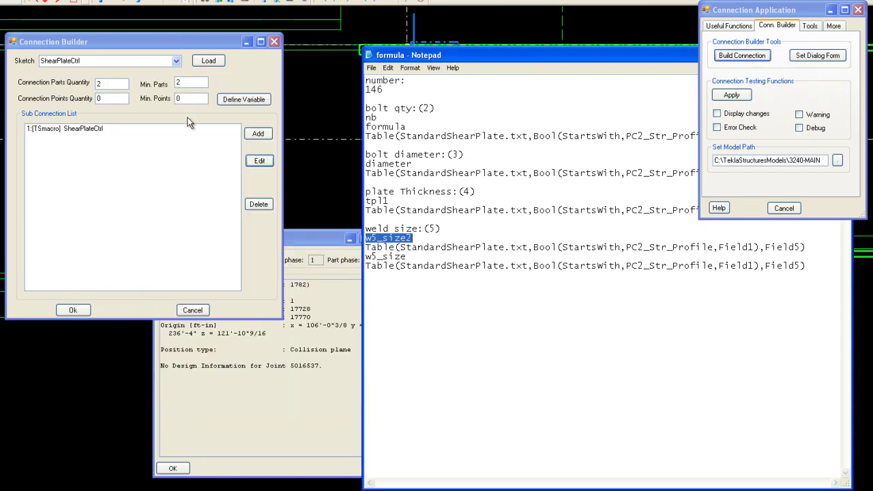
pyautogui.click(82, 310)
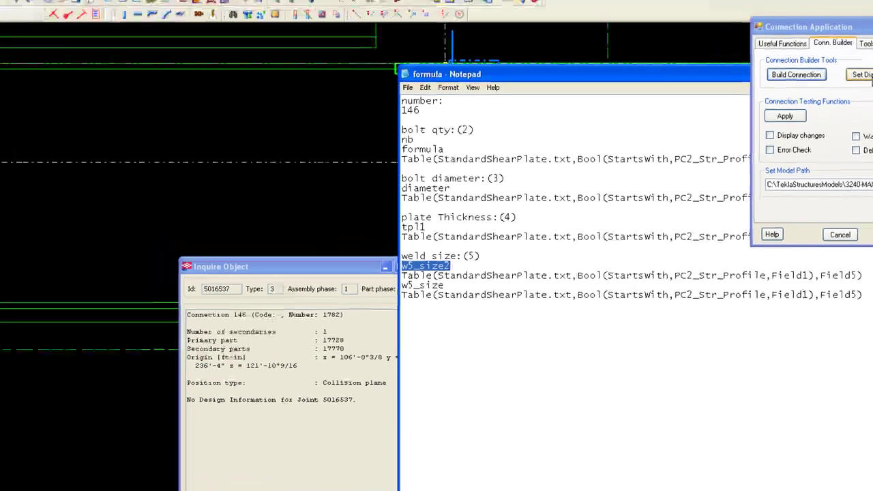
# Step: Load the ShearPlateCtrl sketch into the dialog form setup and preview its form
pyautogui.click(861, 74)
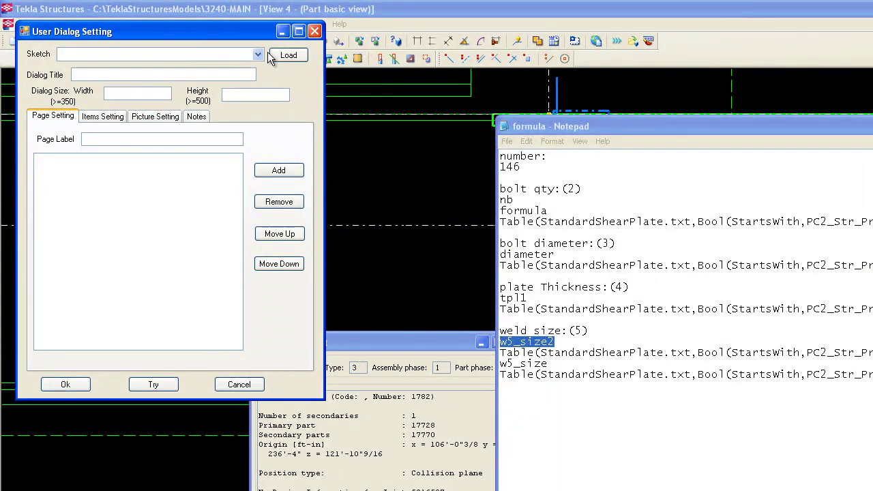
pyautogui.click(258, 54)
pyautogui.write('shear')
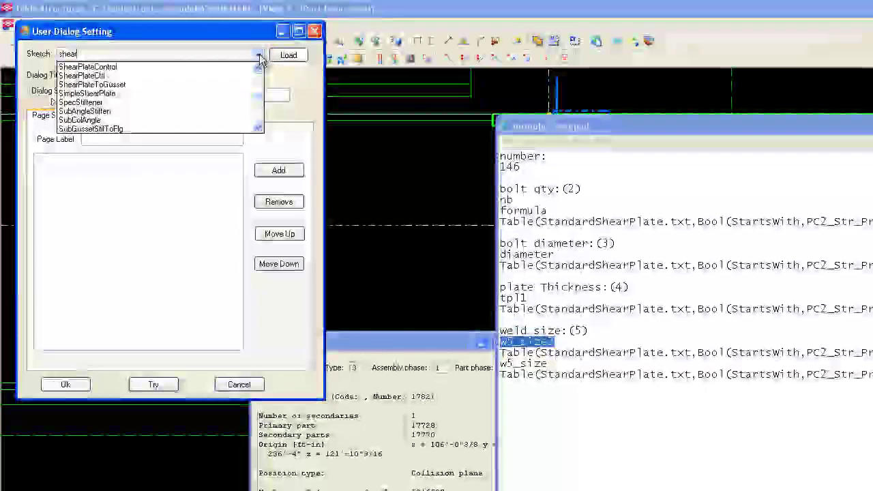
pyautogui.click(233, 76)
pyautogui.click(280, 57)
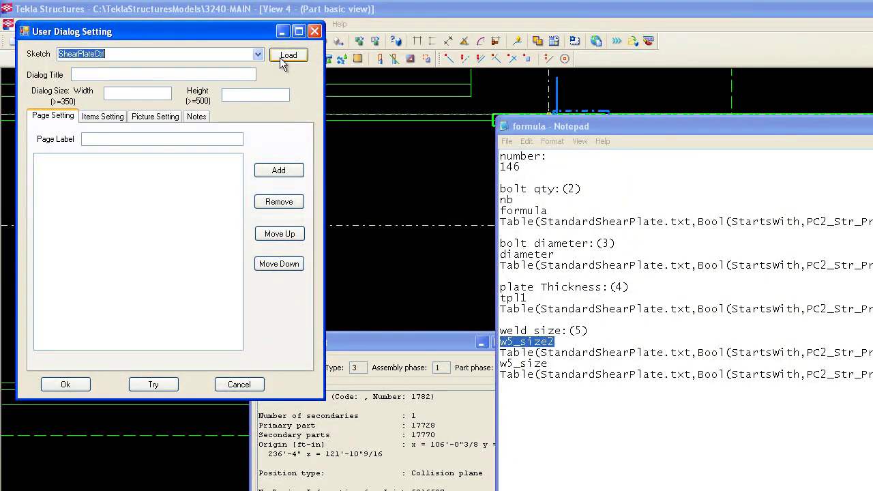
pyautogui.click(113, 119)
pyautogui.click(89, 158)
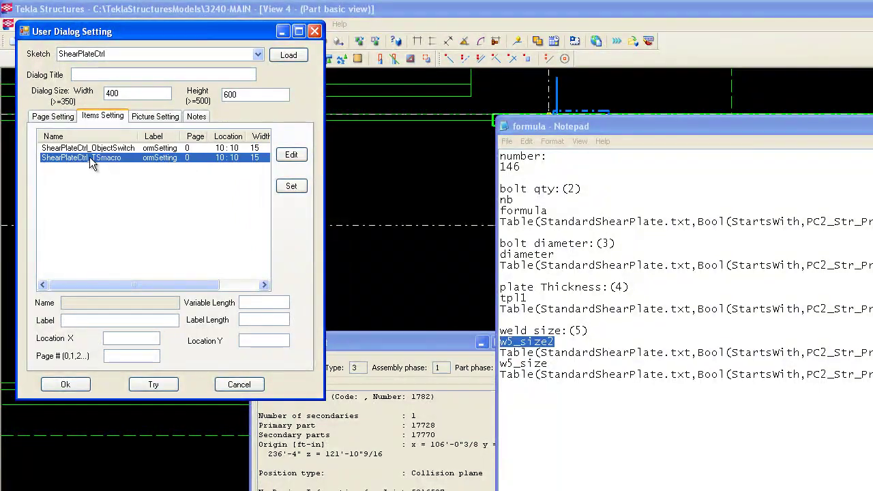
pyautogui.click(153, 385)
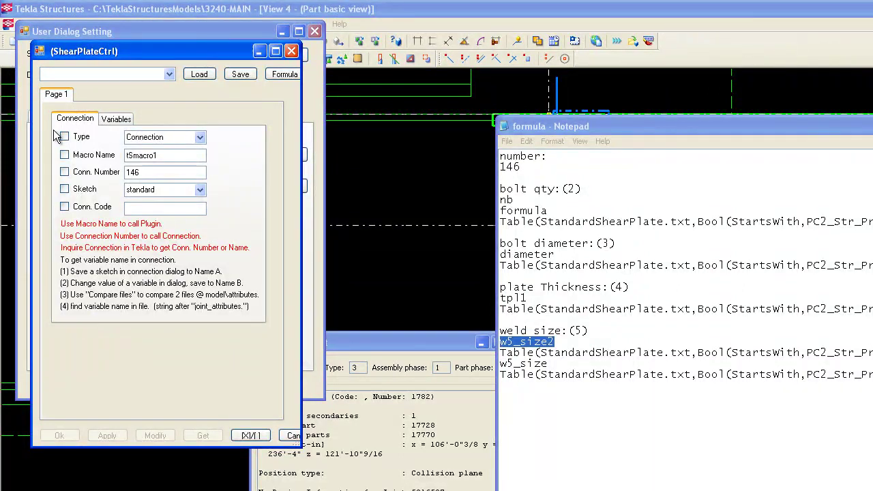
pyautogui.click(290, 52)
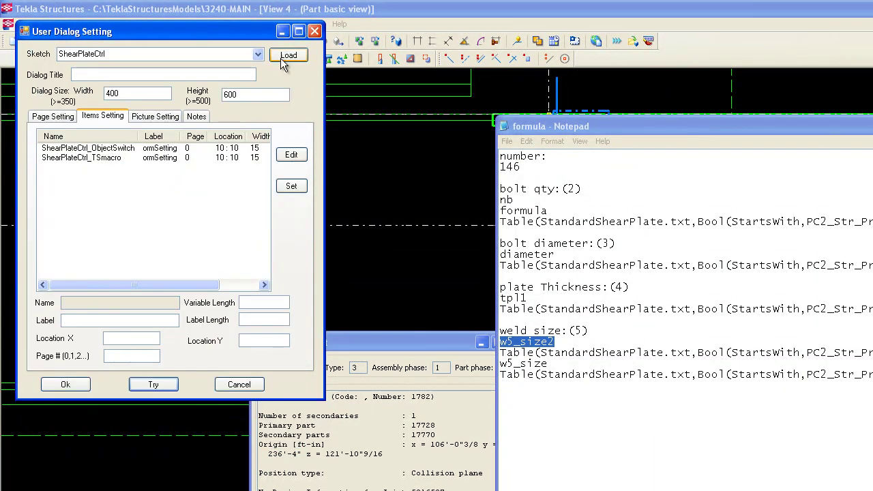
# Step: Select the ShearPlateCtrl_TSmacro item in the Items Setting list
pyautogui.click(223, 148)
pyautogui.click(221, 157)
pyautogui.click(221, 148)
pyautogui.click(221, 157)
pyautogui.click(221, 148)
pyautogui.click(222, 158)
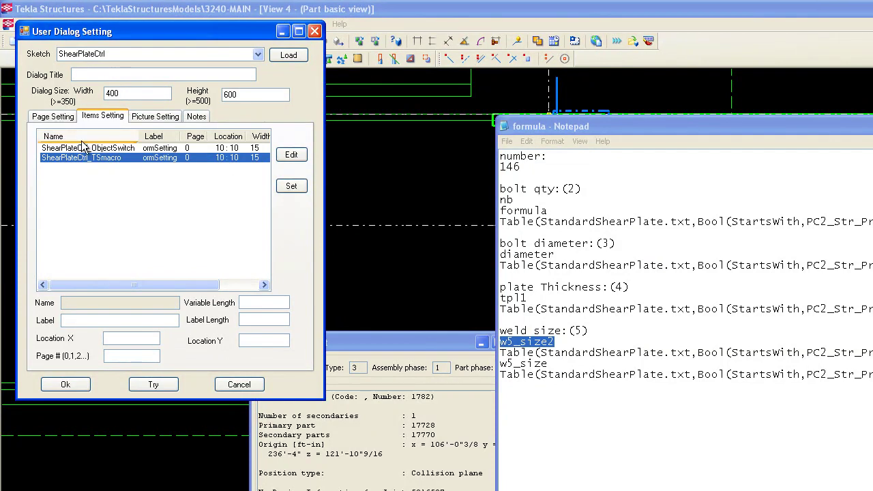
pyautogui.click(222, 149)
pyautogui.click(228, 157)
pyautogui.click(228, 148)
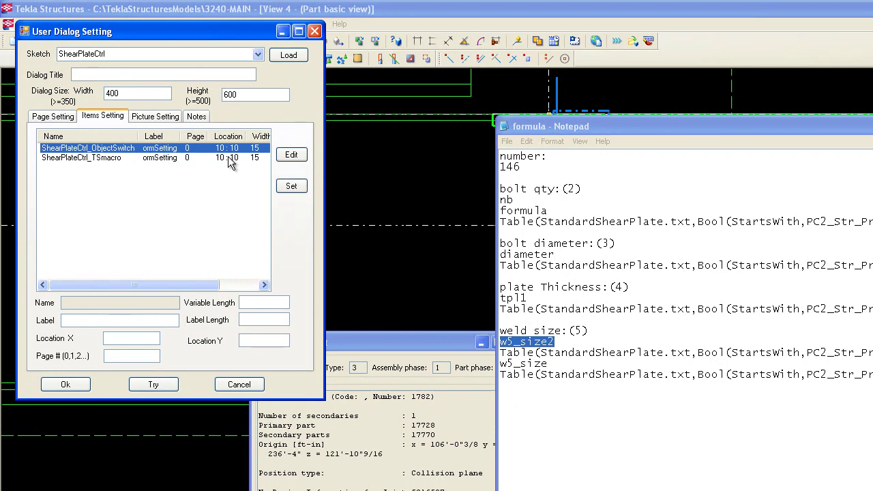
pyautogui.click(231, 159)
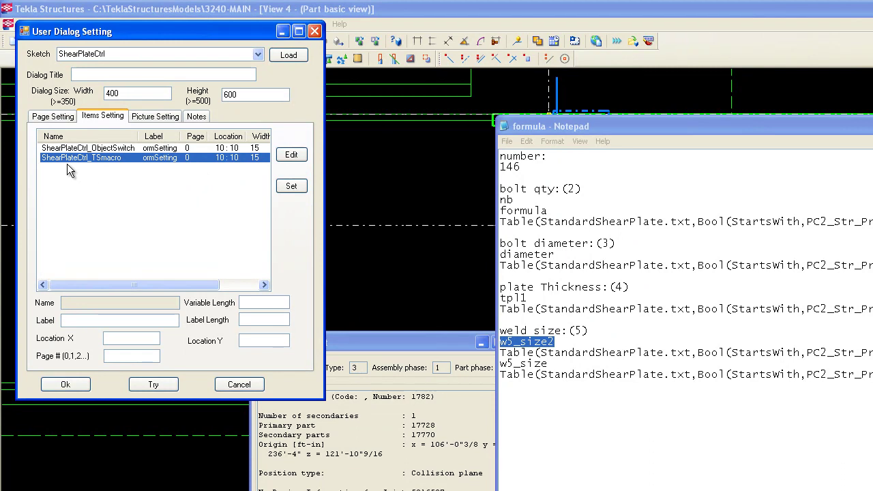
# Step: Move the TSmacro item to Location Y 40, preview the form, and accept the settings
pyautogui.click(295, 159)
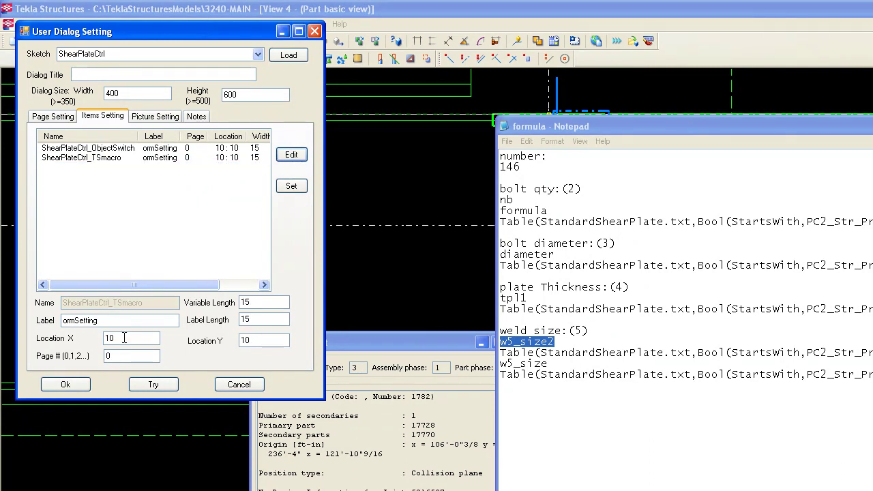
pyautogui.press('Tab')
pyautogui.write('40')
pyautogui.click(290, 187)
pyautogui.click(153, 384)
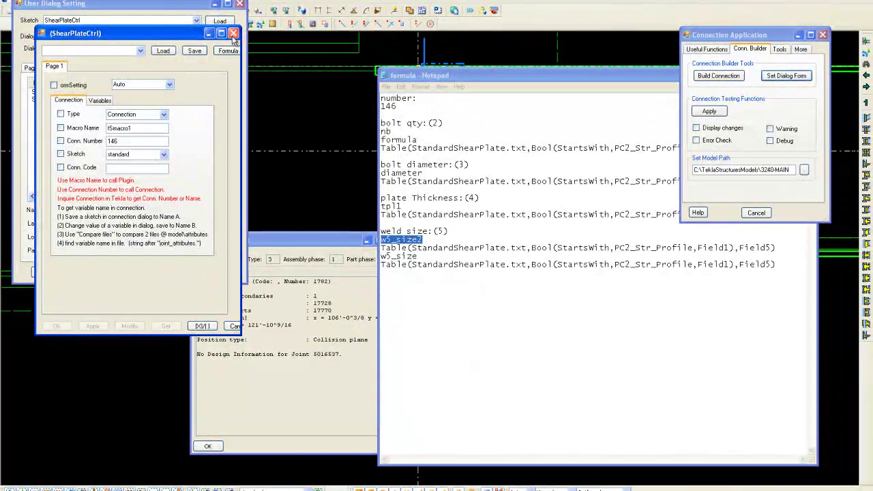
pyautogui.click(233, 32)
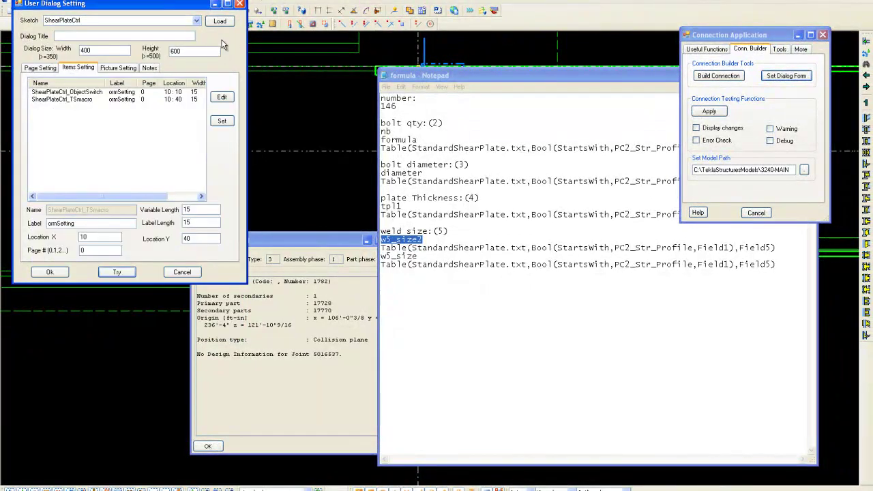
pyautogui.click(50, 272)
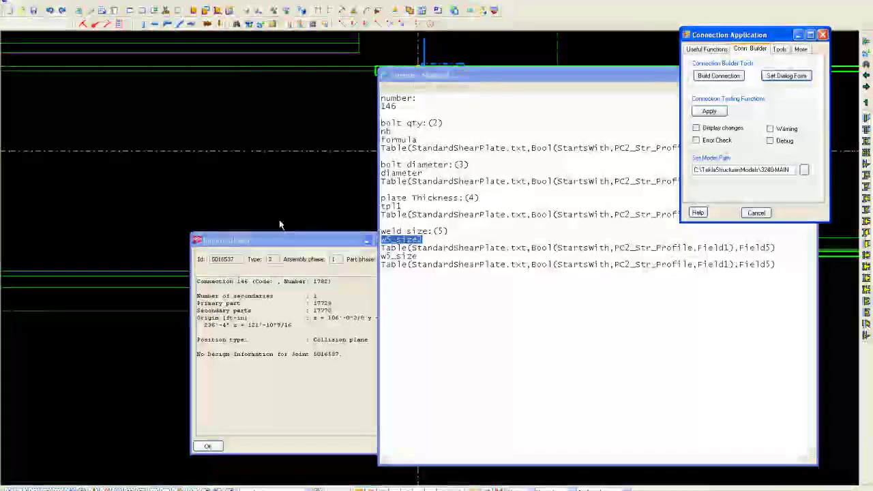
# Step: Minimize the formula notes and close the connection inquiry and application windows
pyautogui.moveTo(583, 75); pyautogui.dragTo(409, 75)
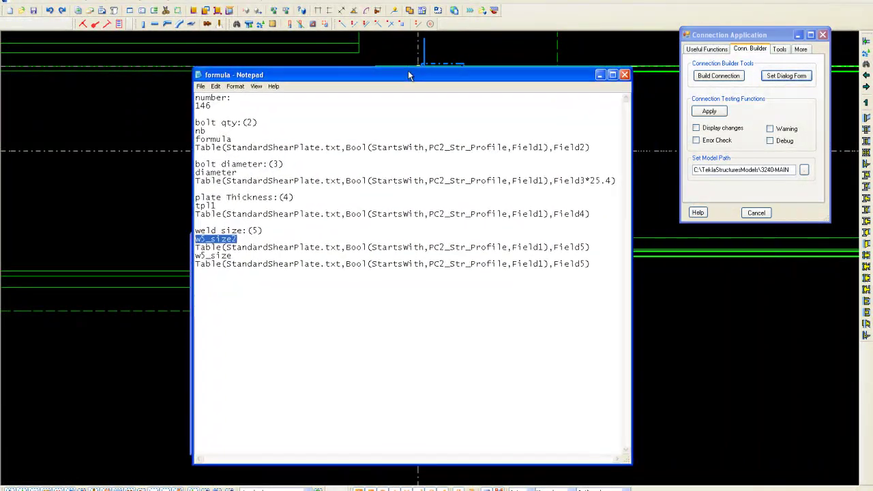
pyautogui.click(599, 75)
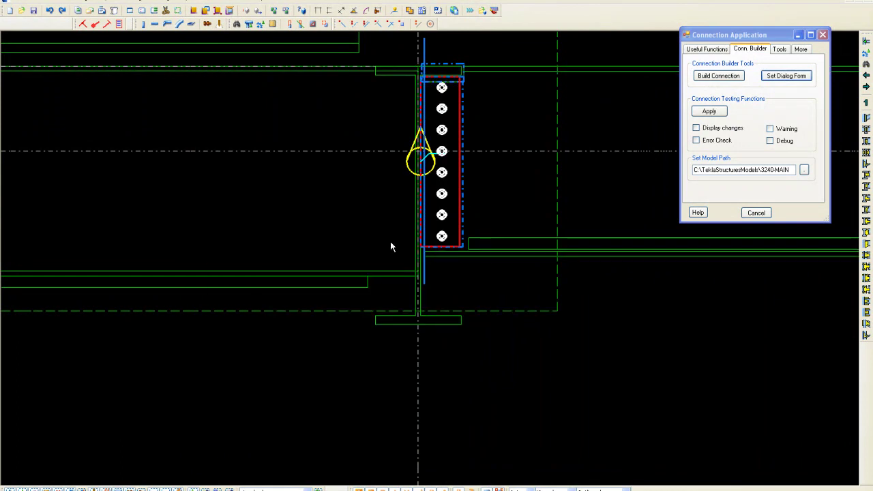
pyautogui.click(388, 241)
pyautogui.click(823, 35)
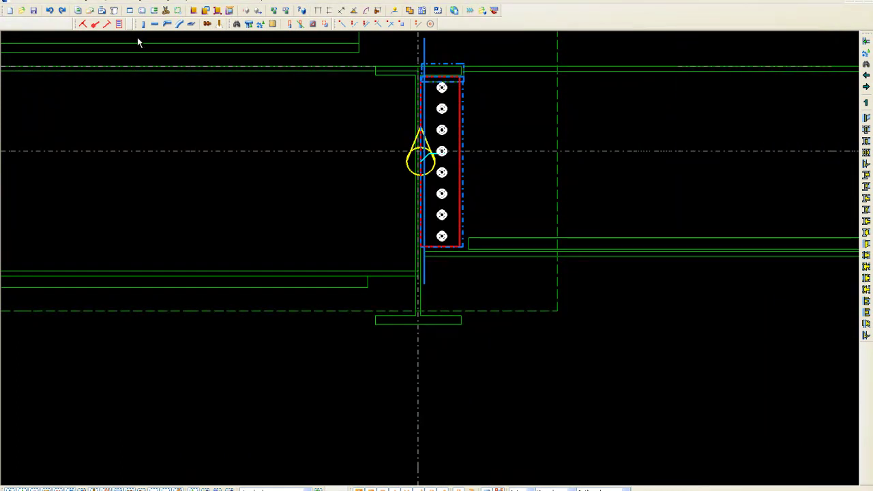
# Step: Delete the old eight-bolt shear plate and apply the ShearPlateCtrl connection at the beam-column joint
pyautogui.click(82, 24)
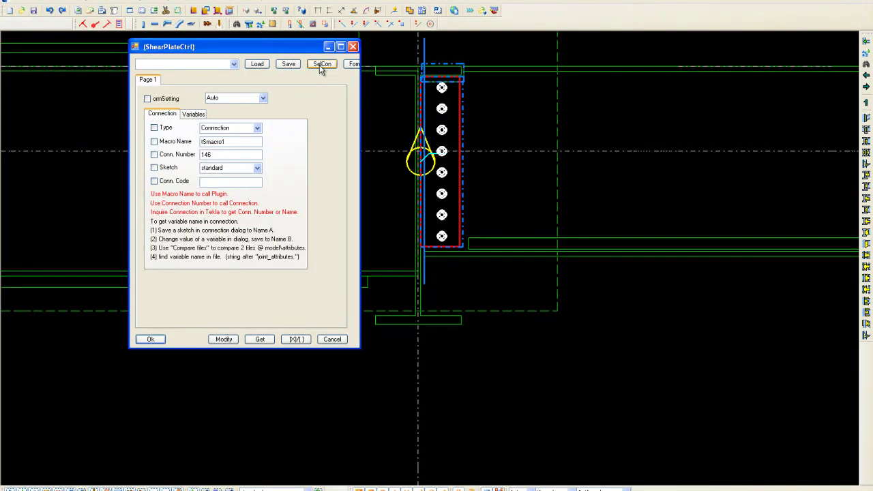
pyautogui.click(321, 64)
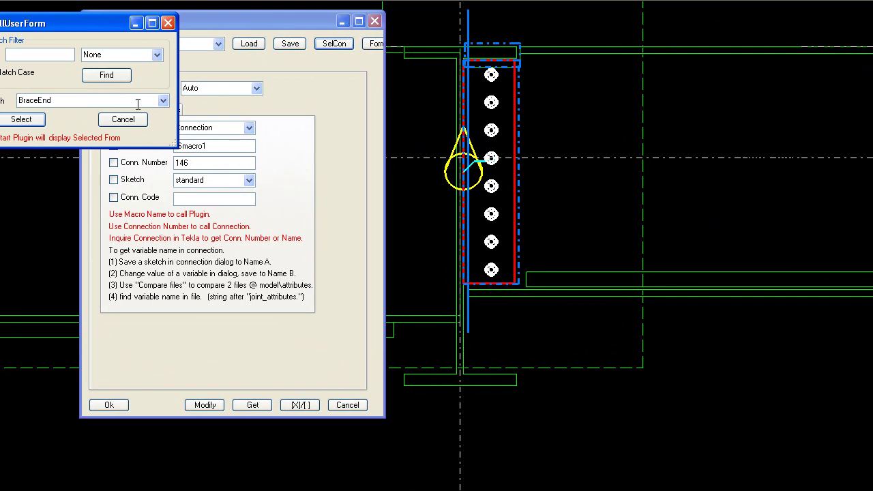
pyautogui.click(163, 103)
pyautogui.write('shea')
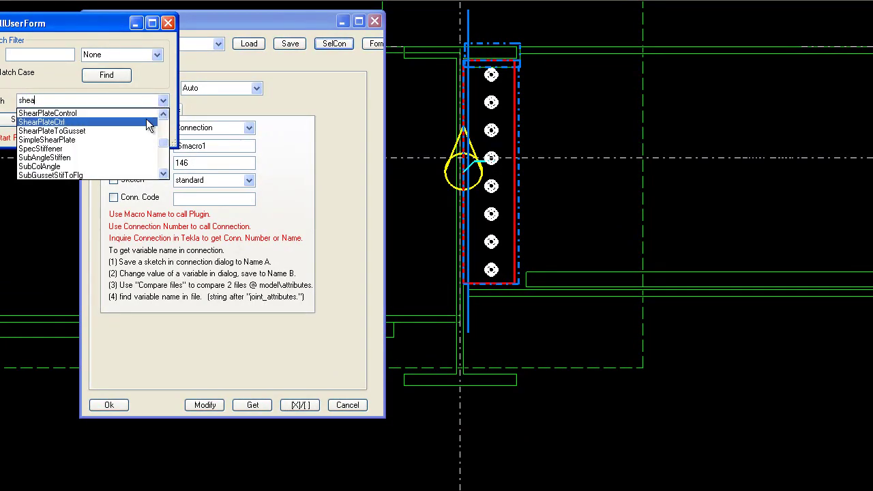
pyautogui.click(146, 118)
pyautogui.click(29, 118)
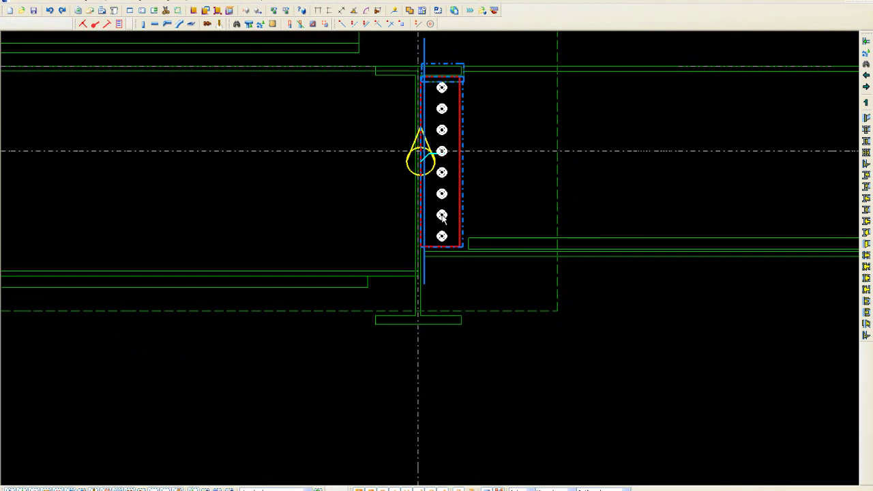
pyautogui.press('Delete')
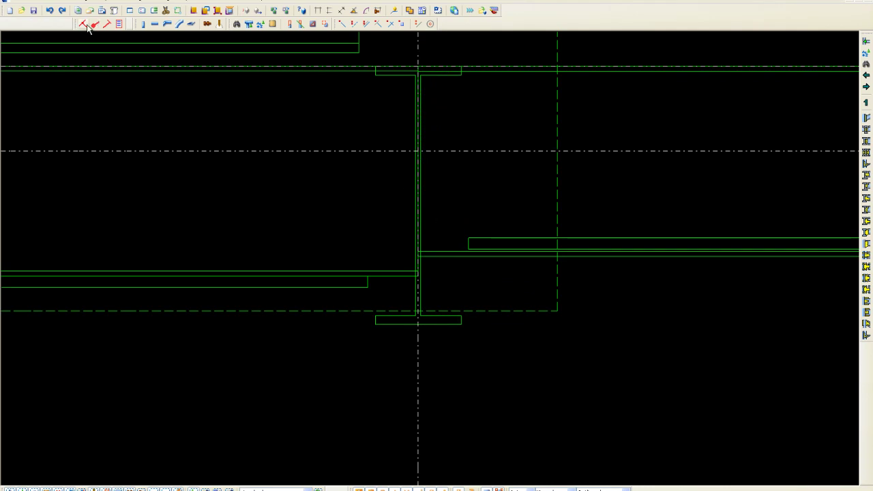
pyautogui.click(443, 254)
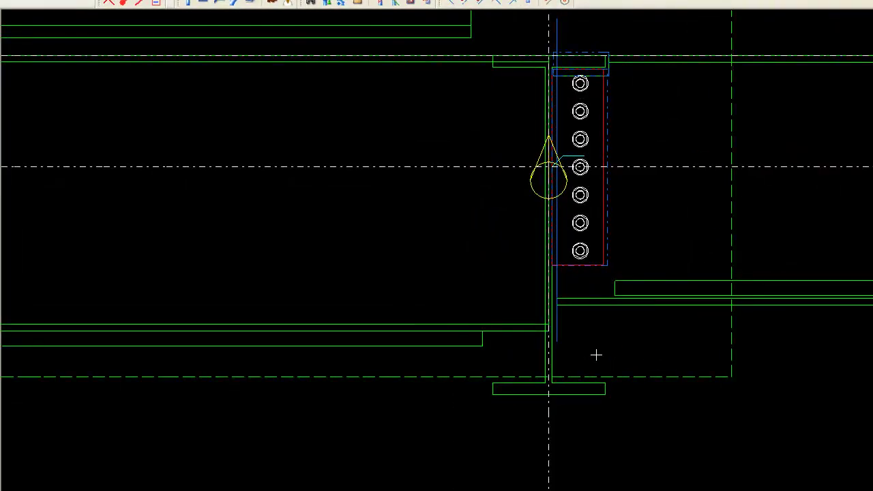
# Step: Change the beam's profile from W27X94 to W21X48 in Beam Properties and modify it
pyautogui.rightClick(597, 355)
pyautogui.press('Escape')
pyautogui.doubleClick(599, 301)
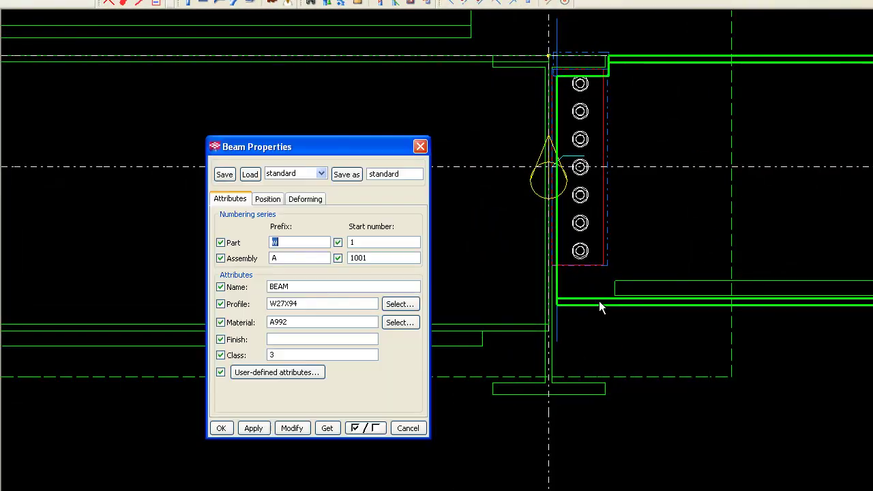
pyautogui.click(399, 305)
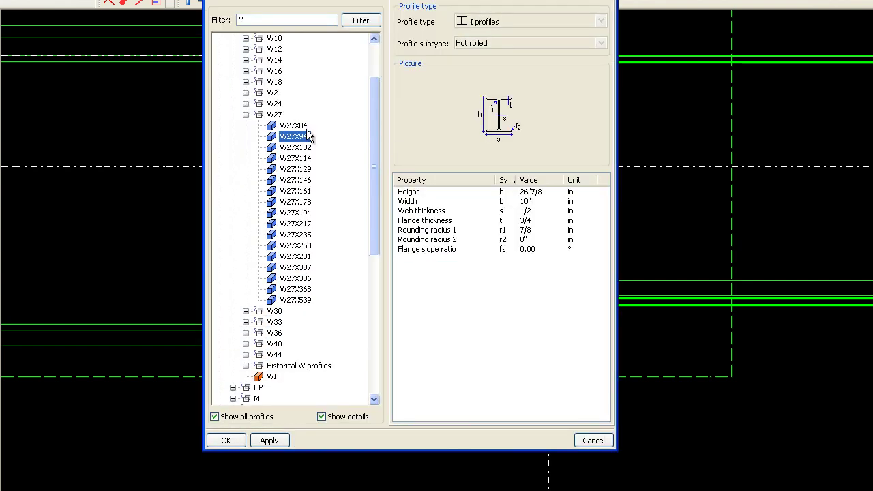
pyautogui.click(246, 115)
pyautogui.click(245, 93)
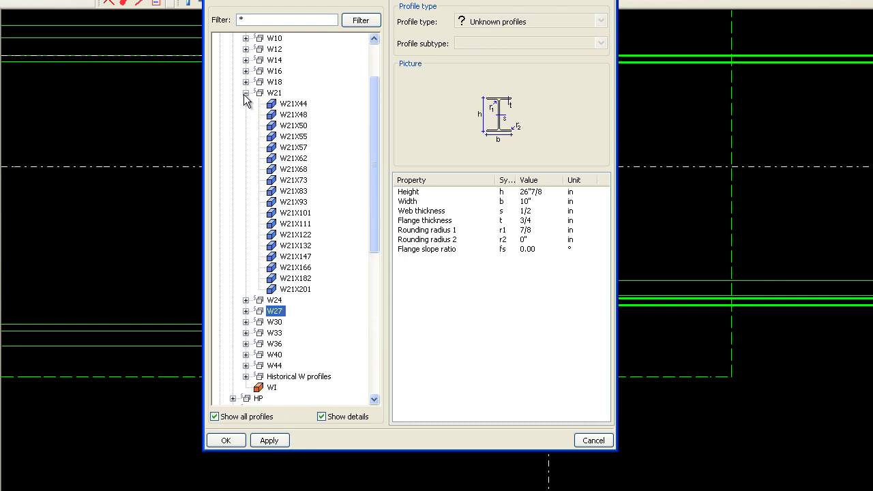
pyautogui.doubleClick(287, 117)
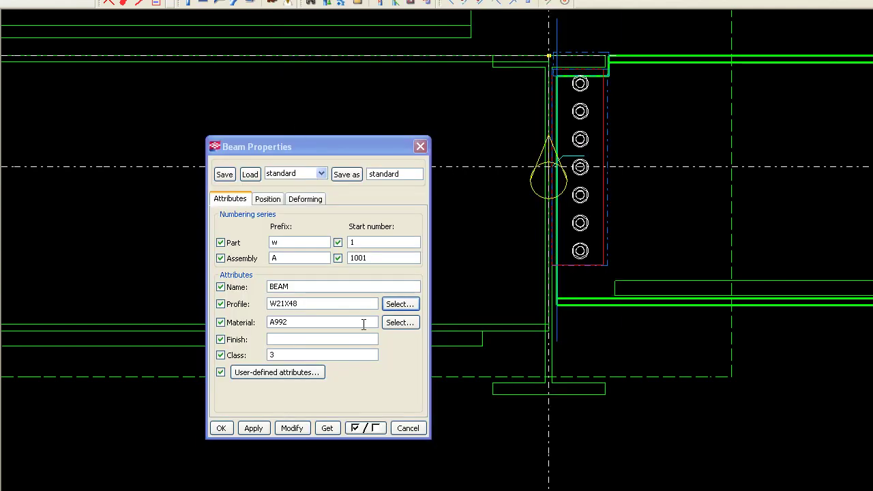
pyautogui.click(301, 430)
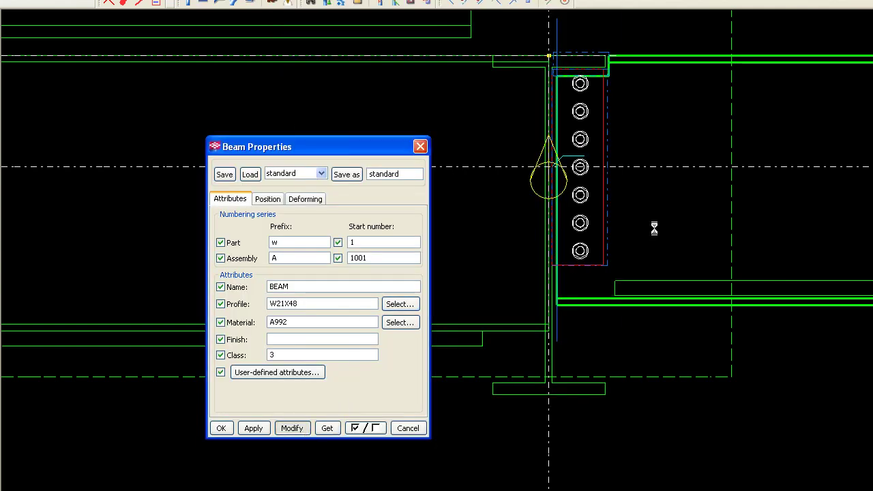